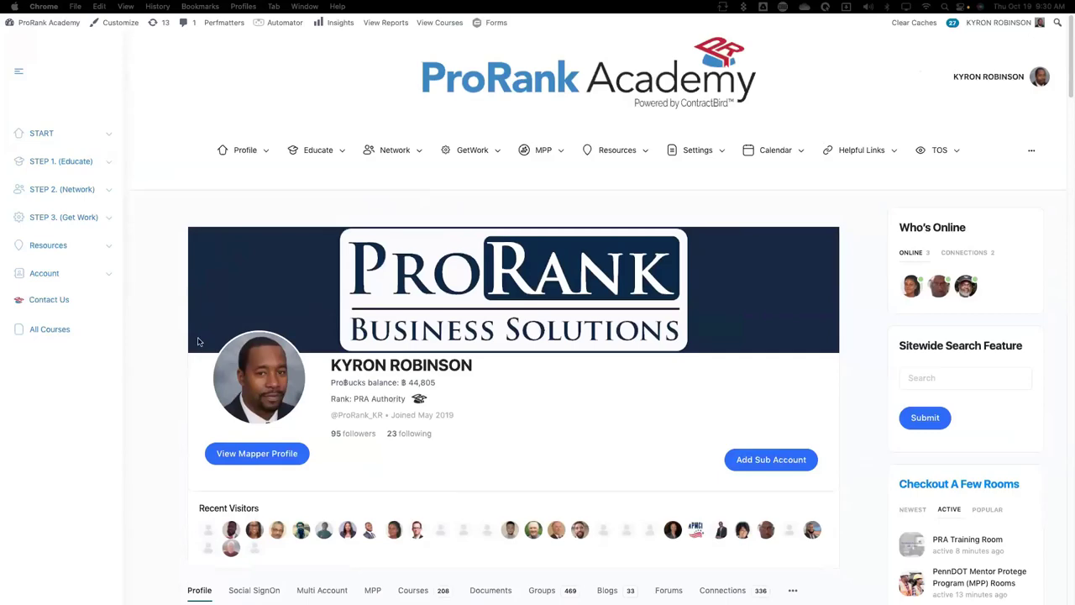
Scroll through the corporate profile page to review its details
scroll(258, 330, down, 1)
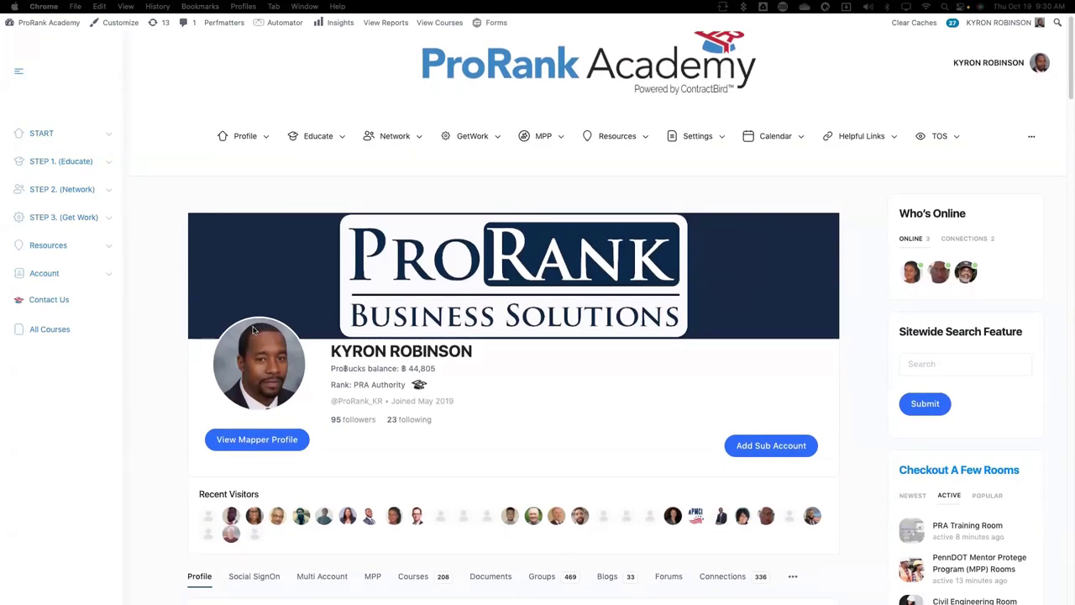
scroll(254, 332, down, 4)
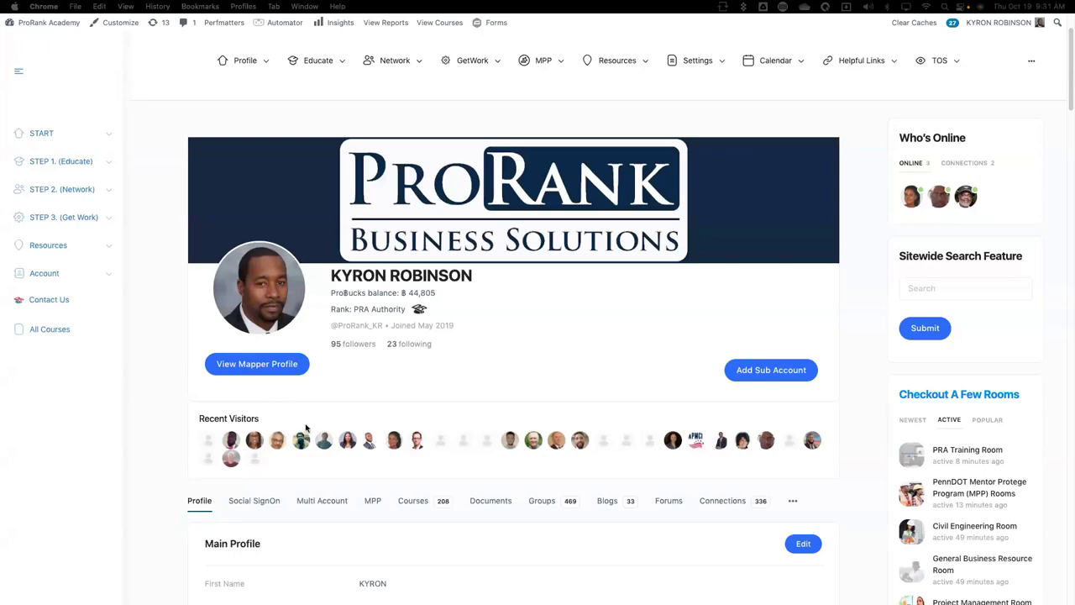
scroll(308, 428, down, 1)
scroll(307, 429, up, 3)
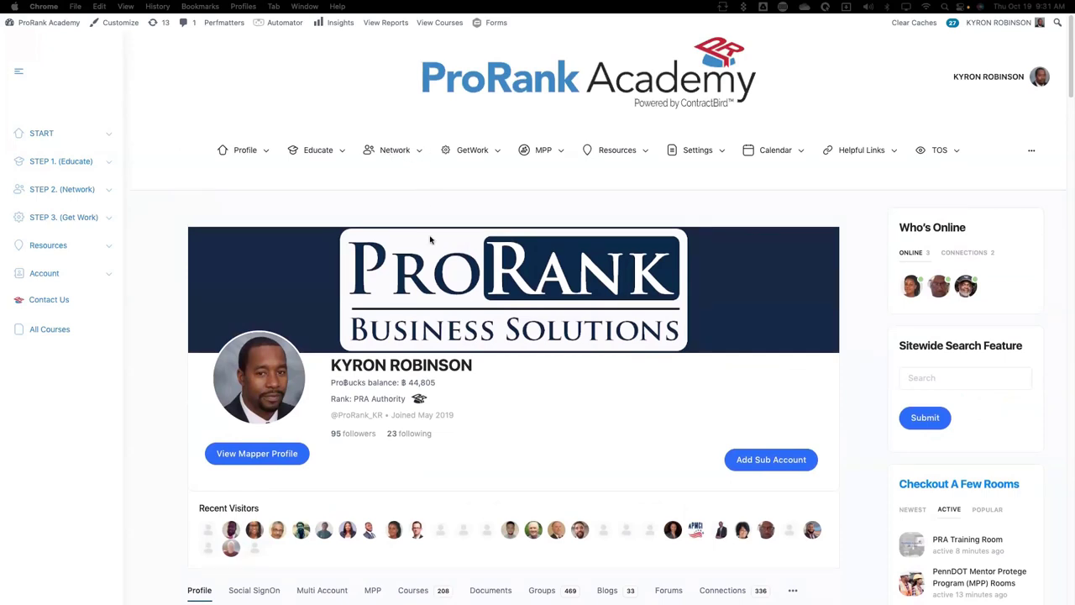
scroll(543, 378, down, 3)
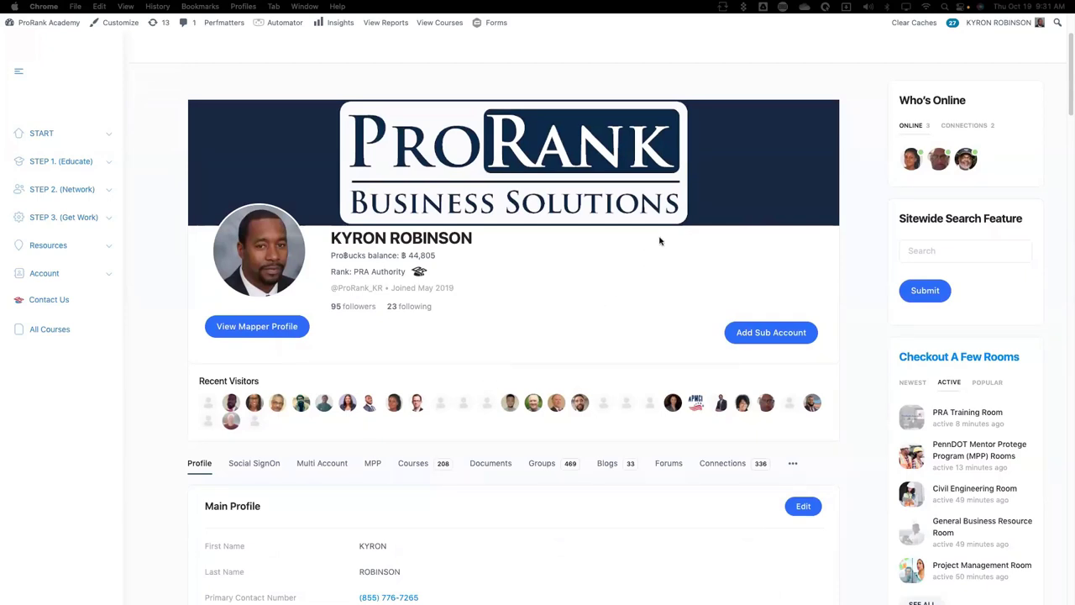
scroll(535, 296, down, 1)
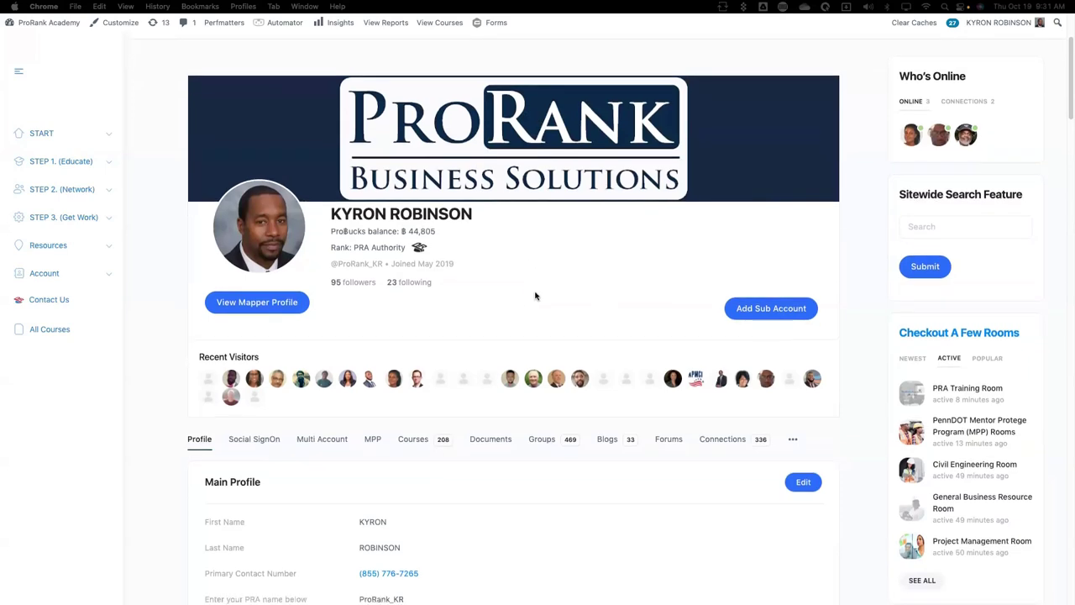
scroll(535, 295, down, 5)
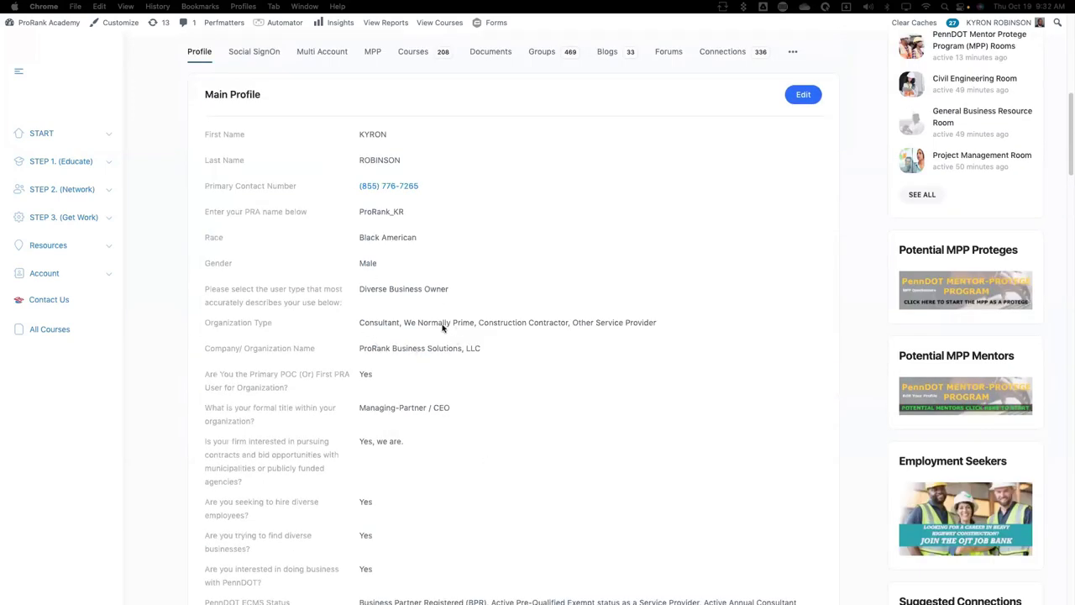
scroll(451, 391, down, 6)
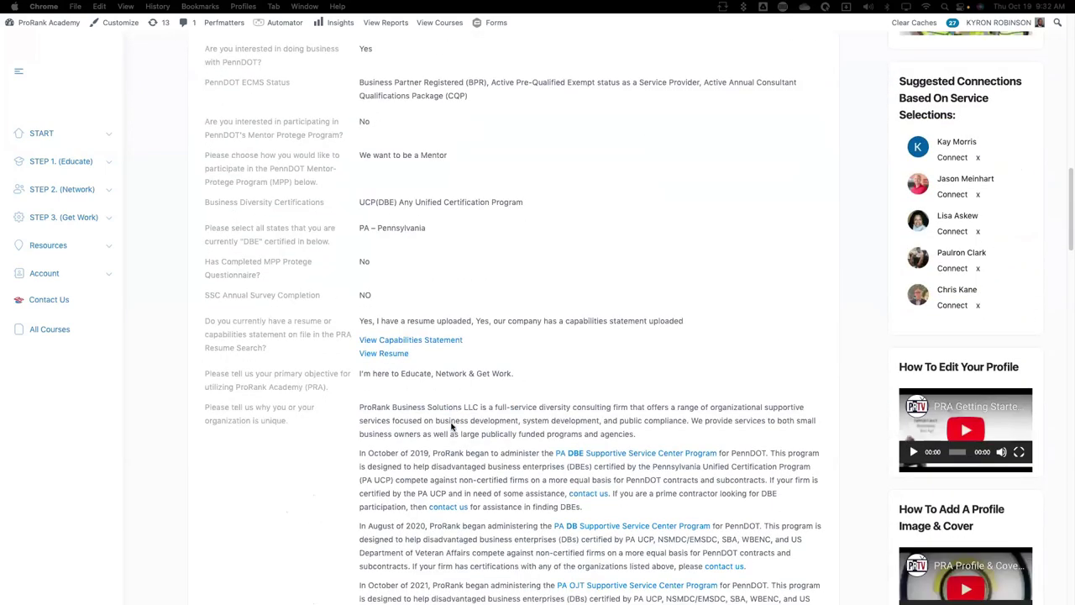
scroll(451, 427, down, 4)
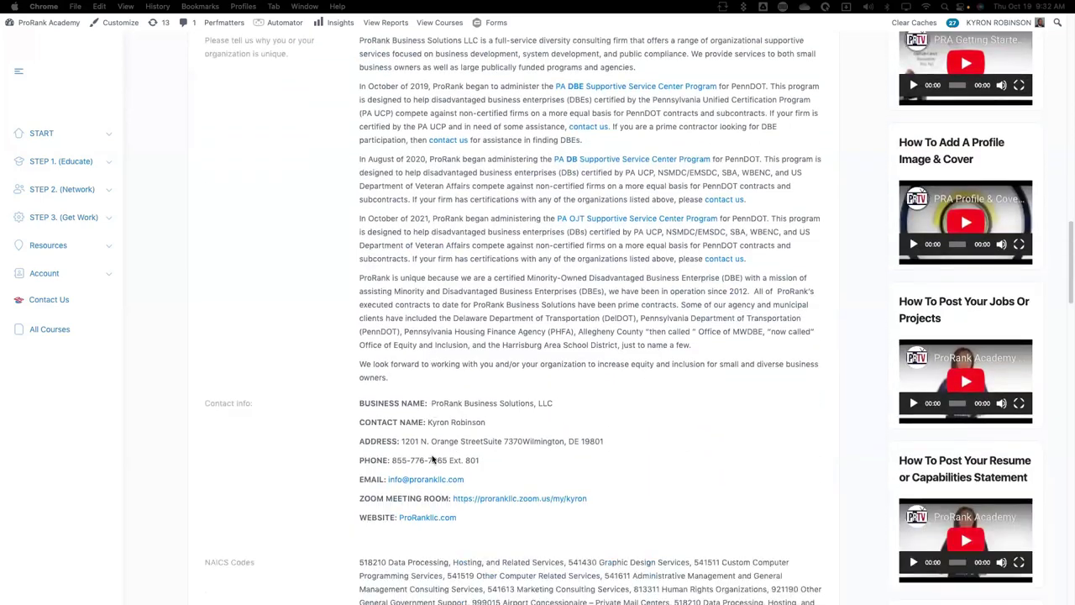
scroll(408, 524, down, 3)
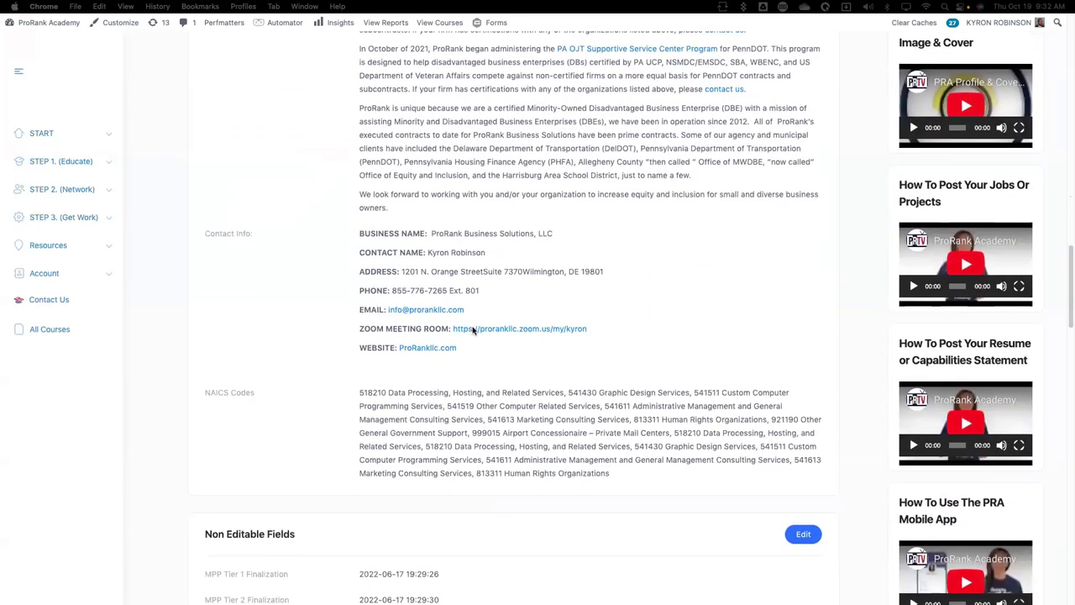
scroll(473, 330, down, 4)
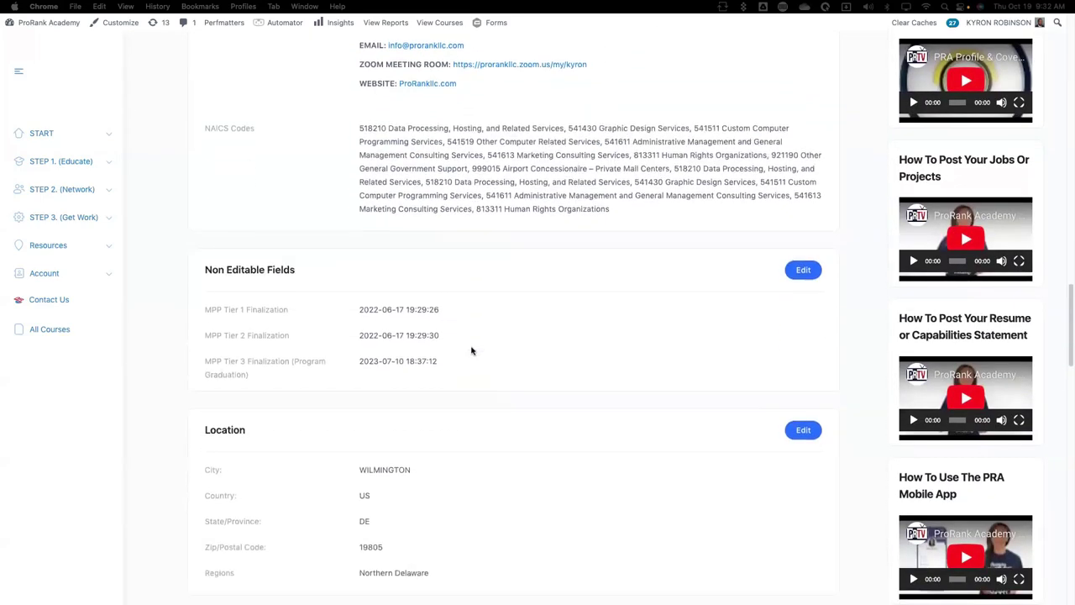
scroll(471, 351, down, 1)
scroll(471, 352, up, 7)
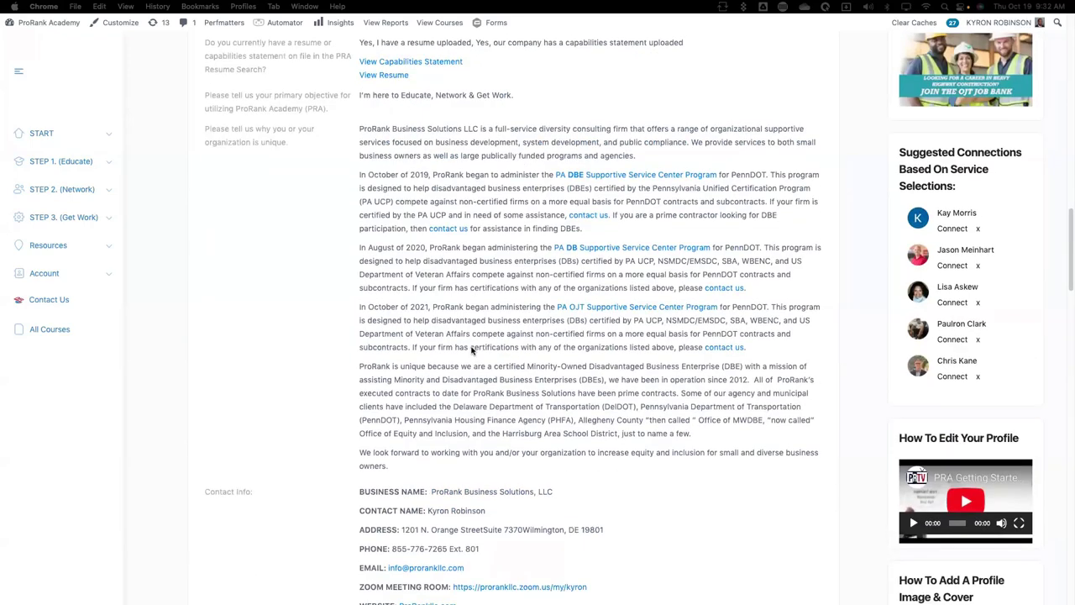
scroll(471, 351, up, 10)
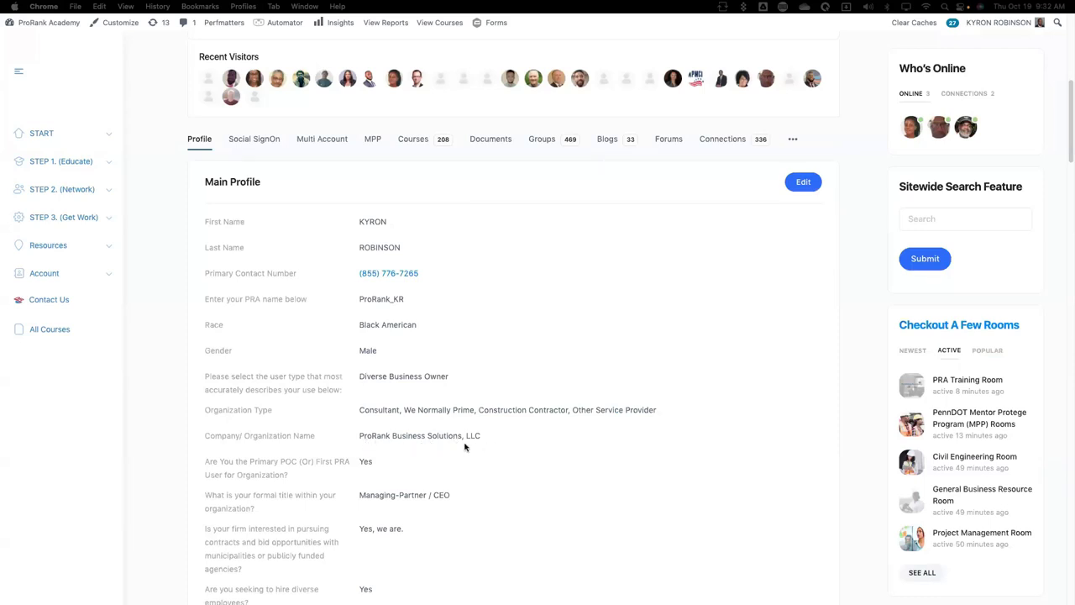
scroll(464, 446, up, 3)
scroll(464, 446, up, 4)
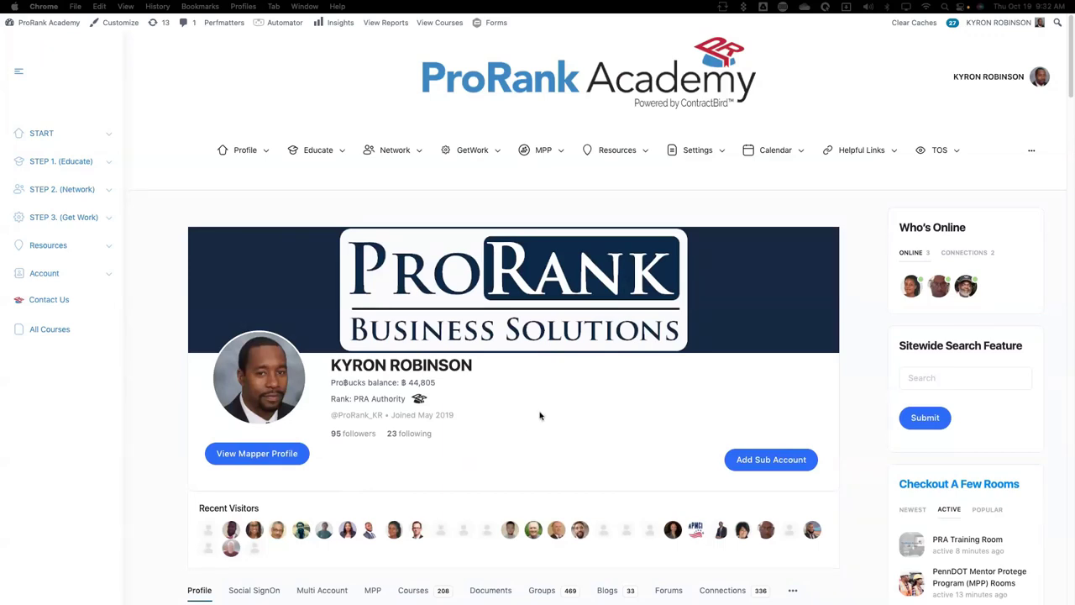
Open the corporate account's sub-account page, showing 0 of 100 used
scroll(556, 403, down, 1)
scroll(560, 406, down, 2)
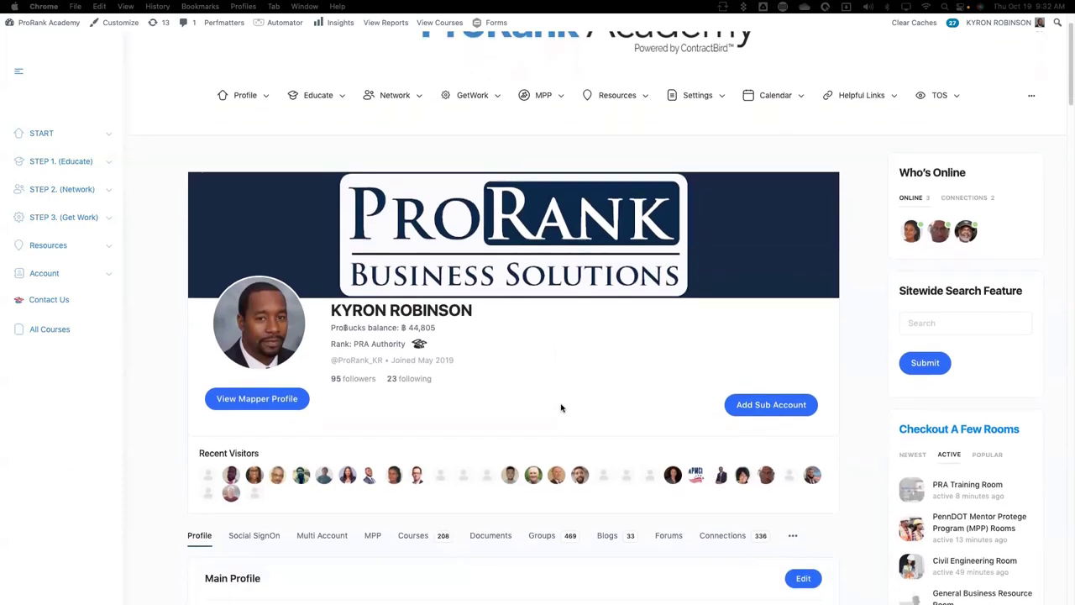
click(777, 402)
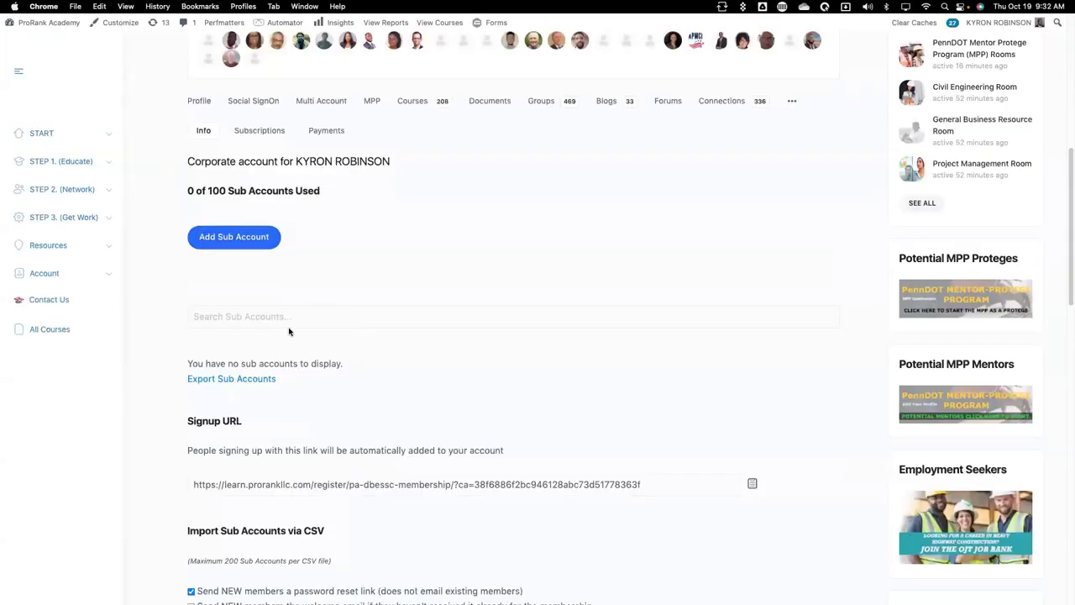
scroll(495, 343, down, 3)
scroll(495, 344, down, 1)
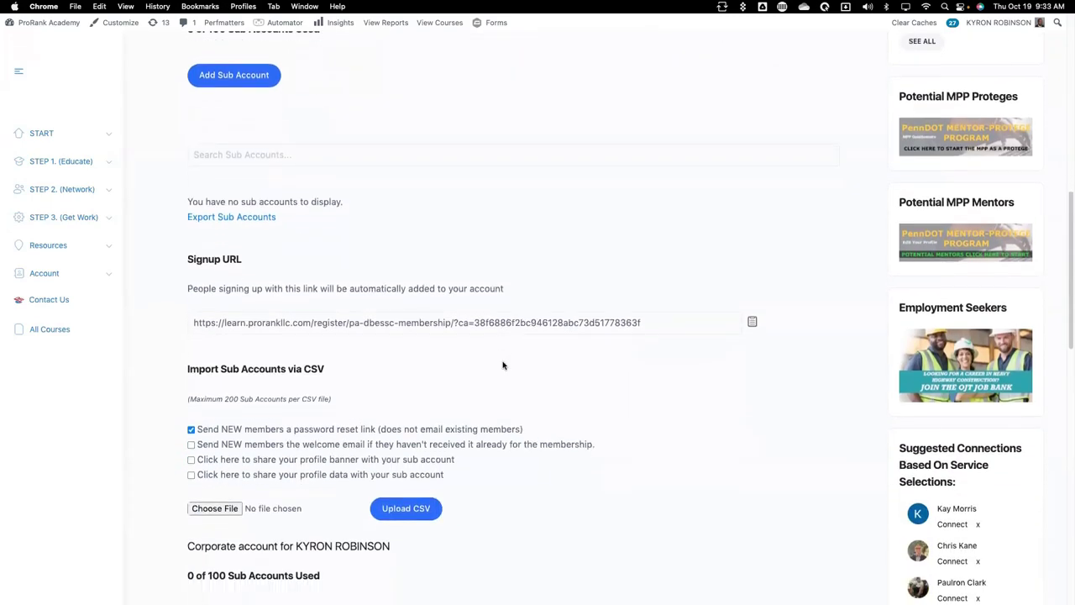
scroll(500, 363, up, 3)
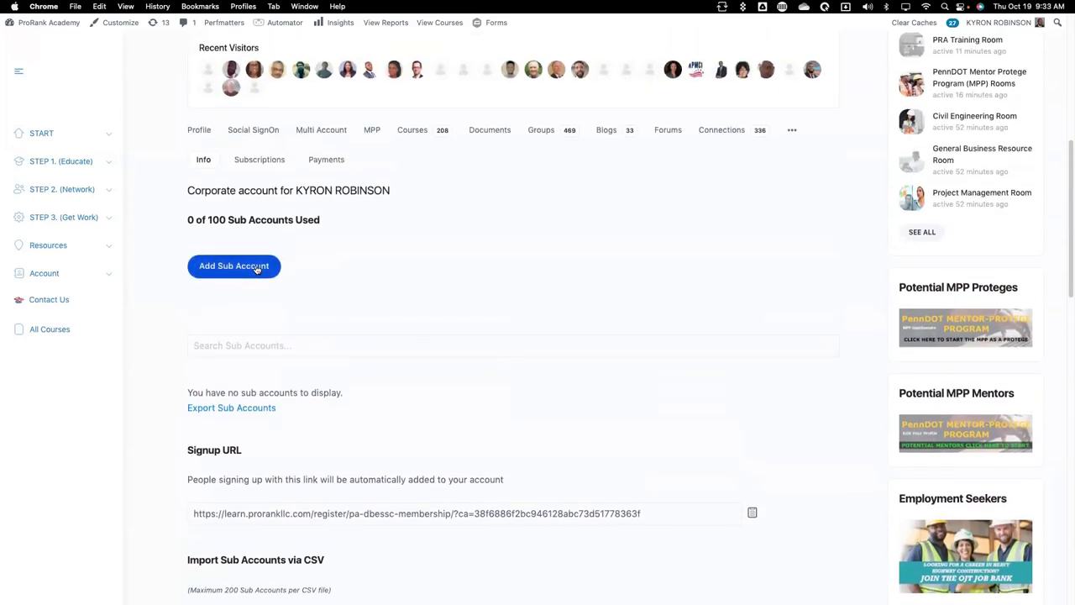
Bring up the Add Sub Account form and review the Info panel's 0 of 100 usage
click(257, 269)
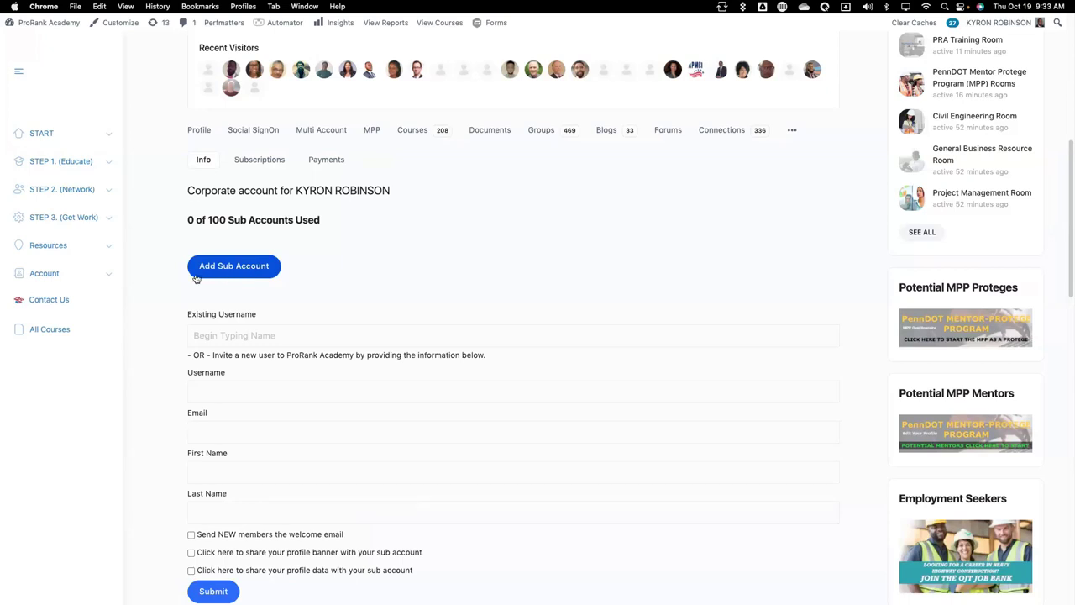
scroll(245, 324, down, 1)
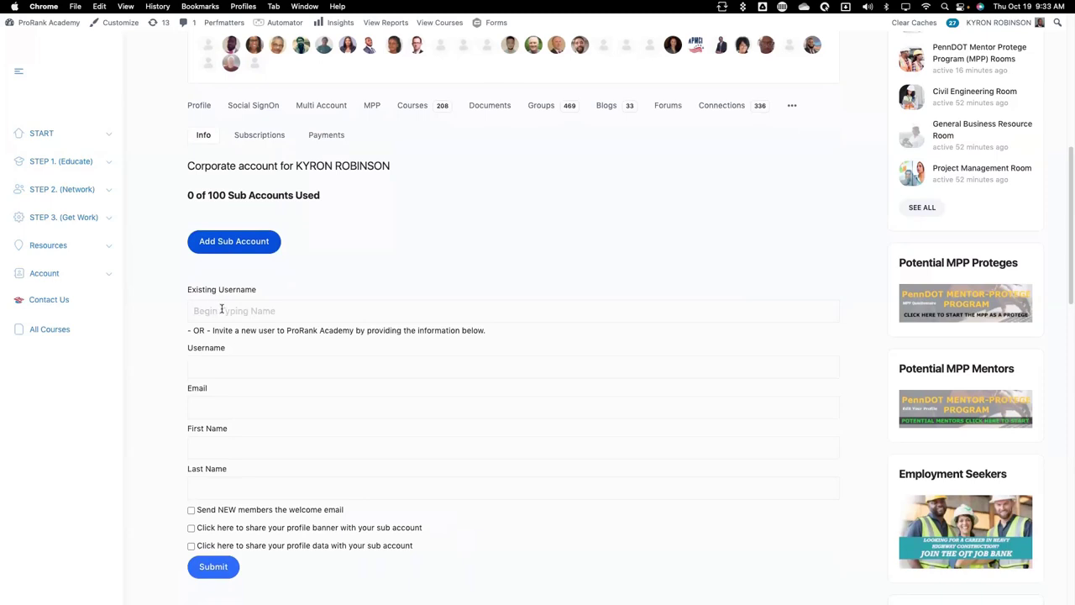
scroll(215, 304, down, 1)
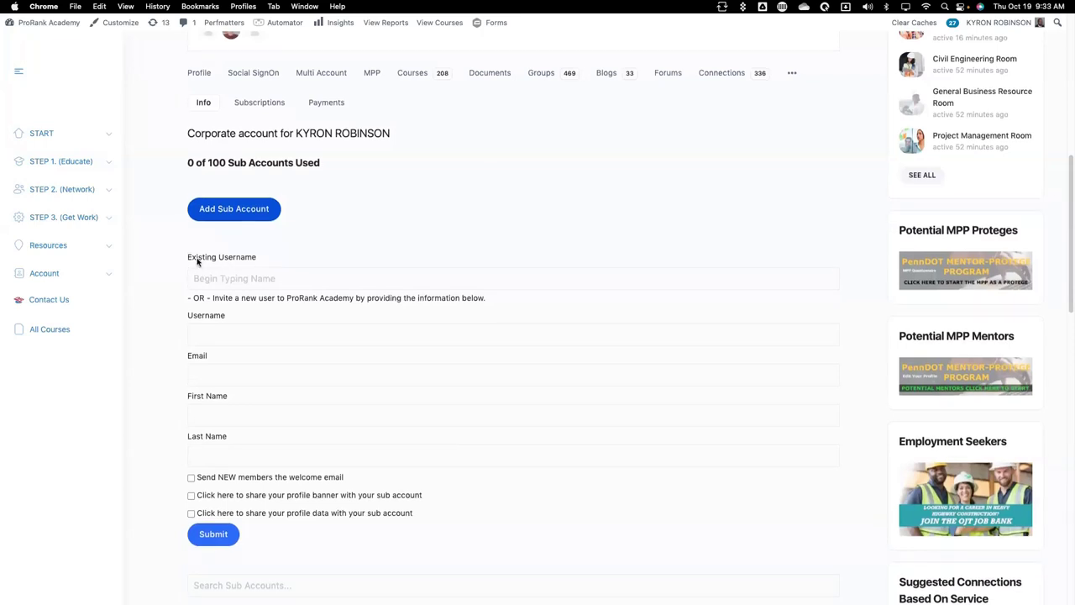
scroll(198, 261, down, 2)
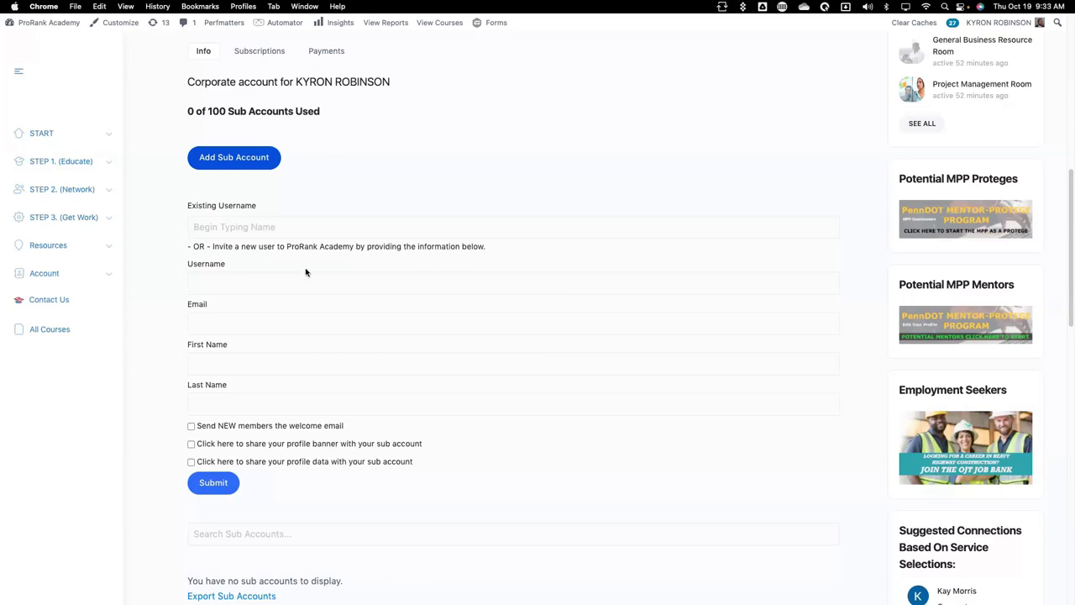
scroll(306, 268, down, 1)
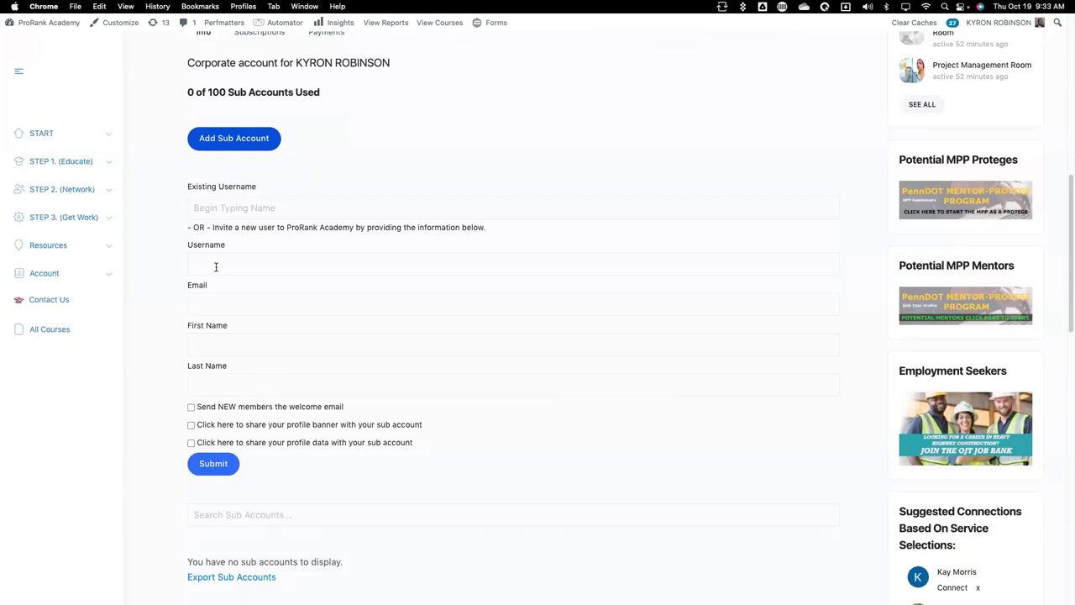
scroll(216, 267, down, 1)
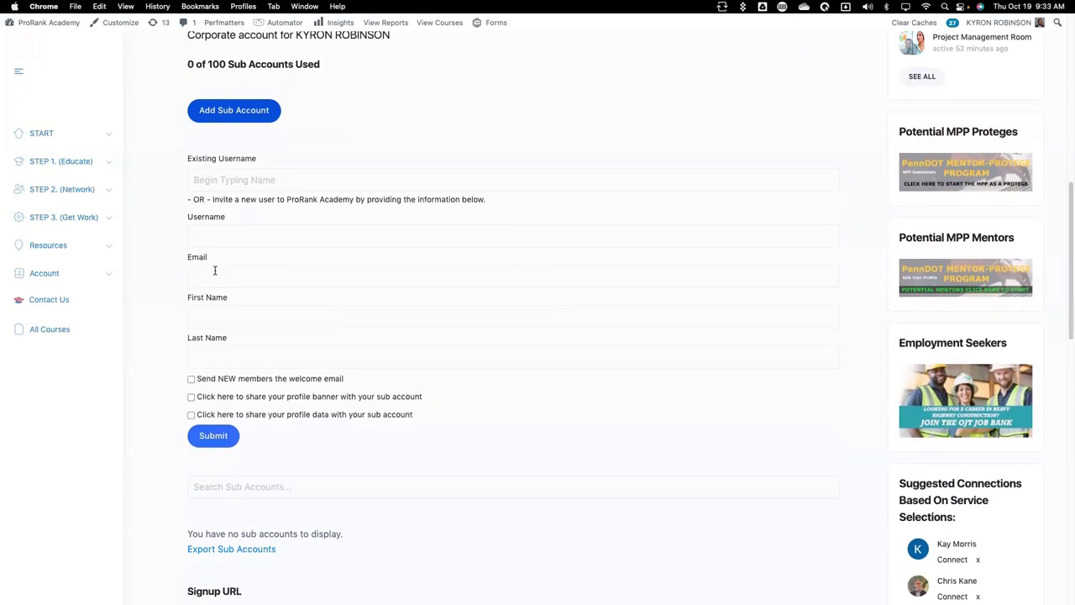
scroll(209, 355, down, 5)
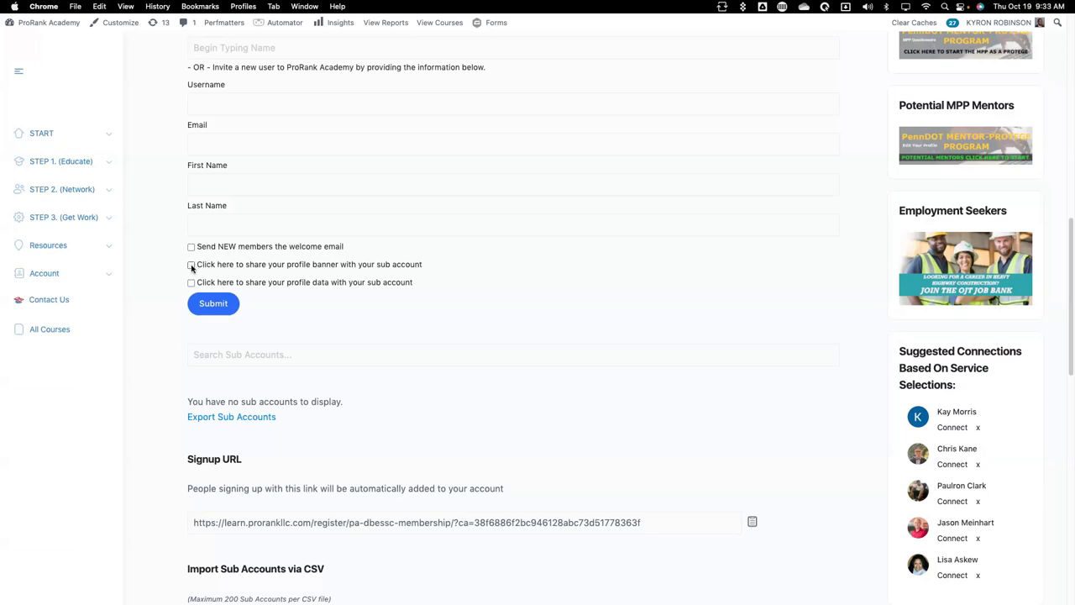
scroll(192, 268, down, 1)
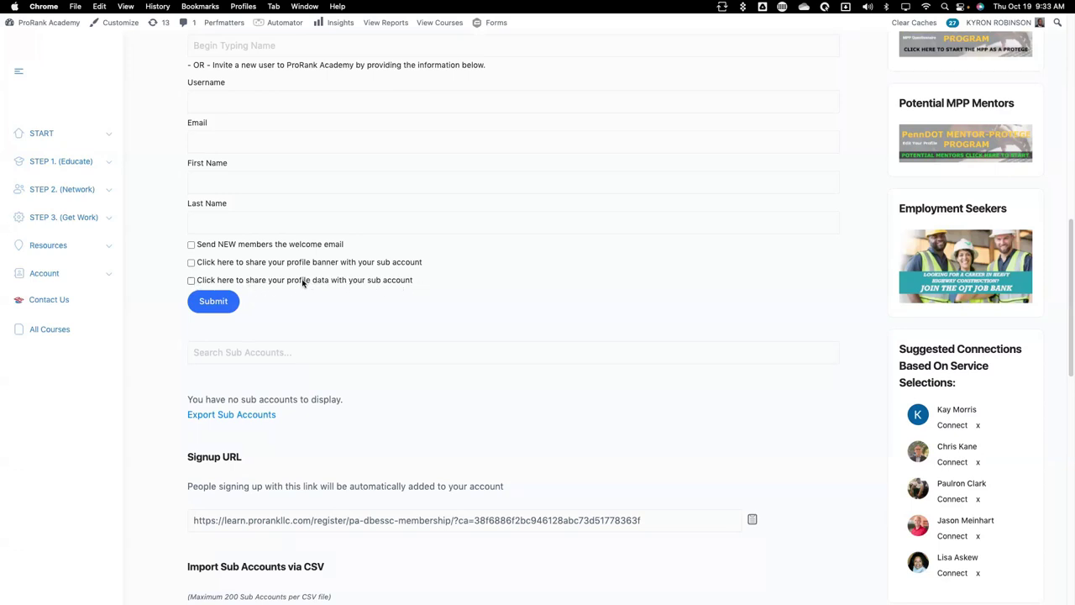
Submit the still-empty form and return to the profile header
click(221, 300)
scroll(334, 282, up, 5)
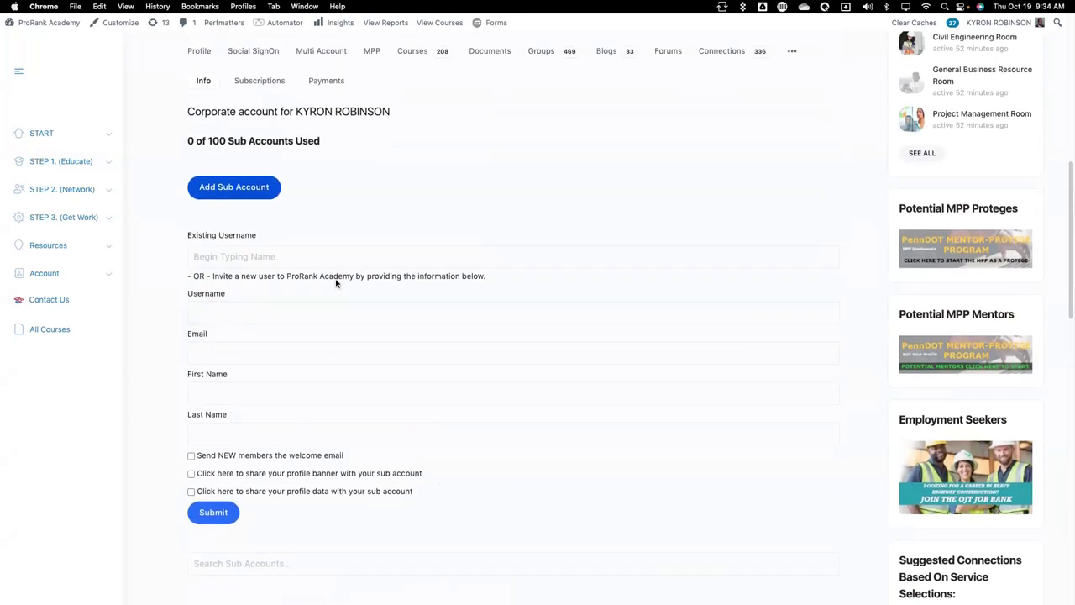
scroll(336, 283, up, 3)
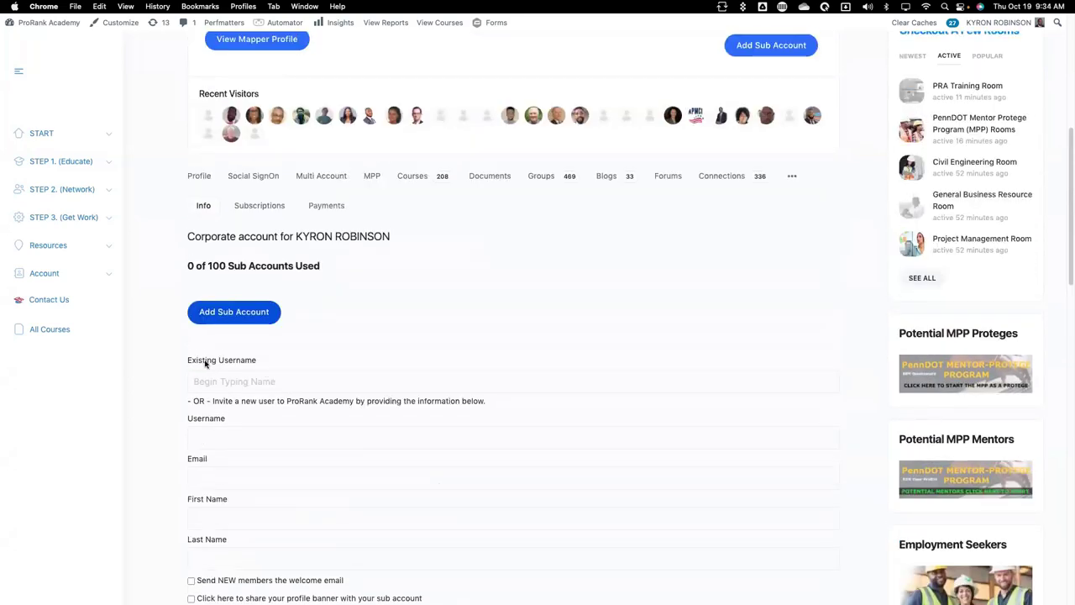
scroll(206, 361, up, 4)
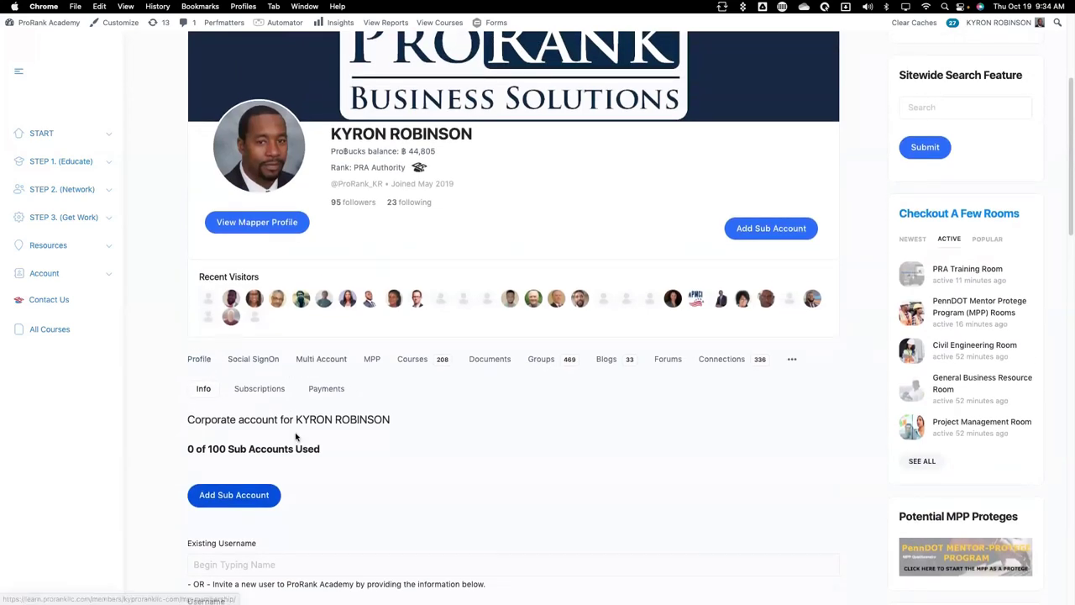
Go to Network > Community to open the member directory
scroll(295, 436, up, 1)
scroll(296, 436, up, 2)
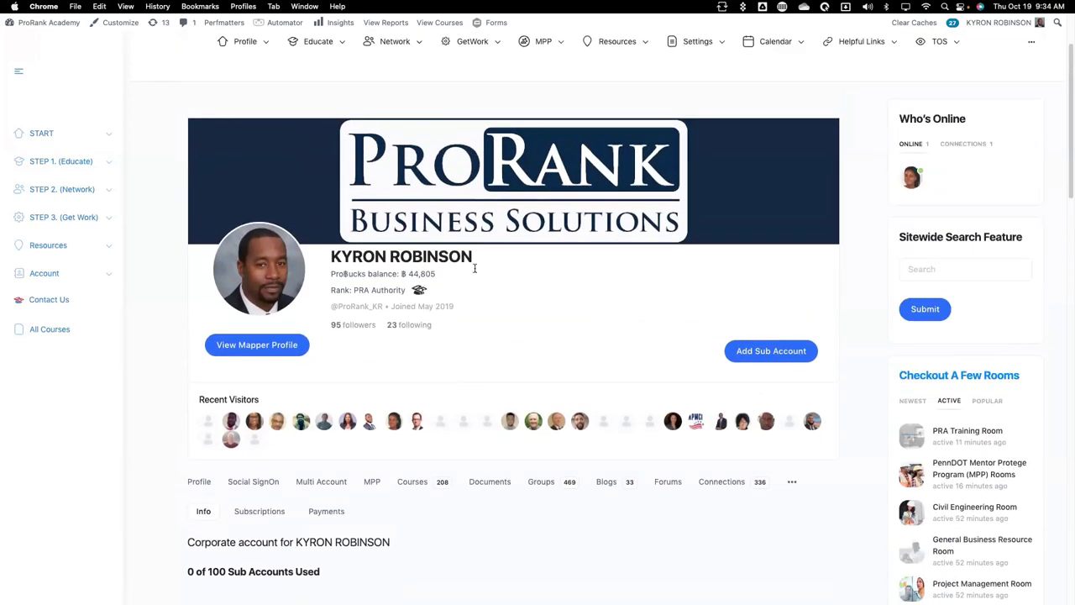
scroll(404, 369, up, 2)
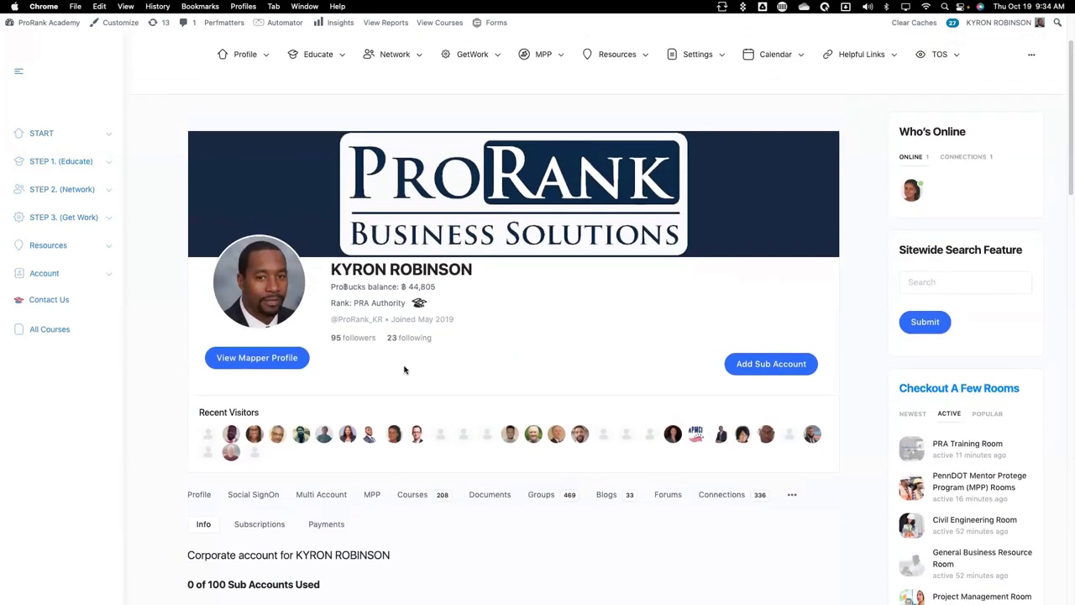
mouse_move(404, 158)
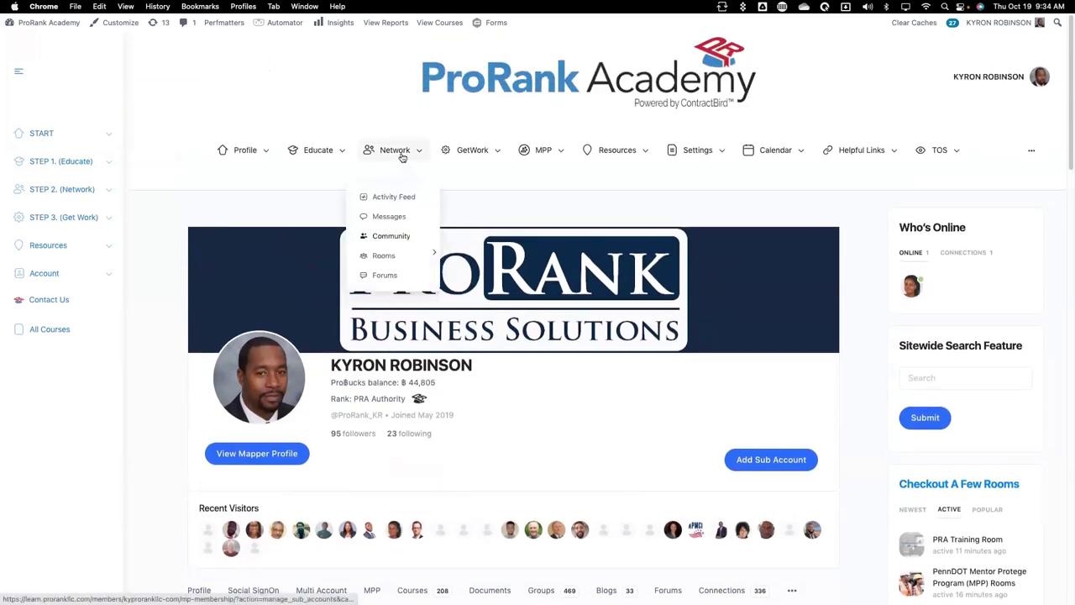
click(379, 242)
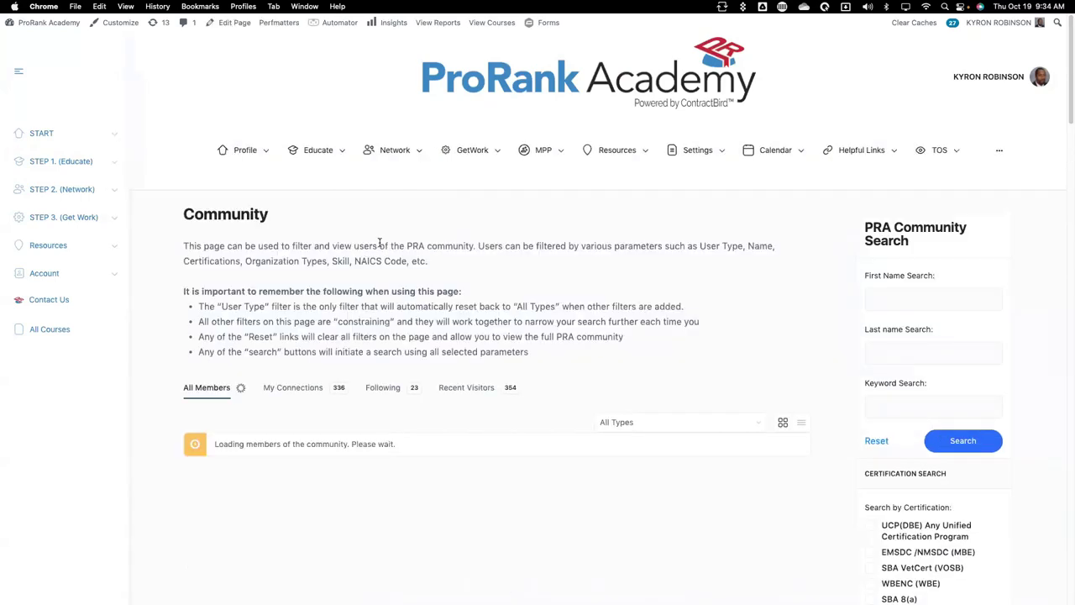
Find the individual member in the Community cards and open their profile
scroll(380, 244, down, 2)
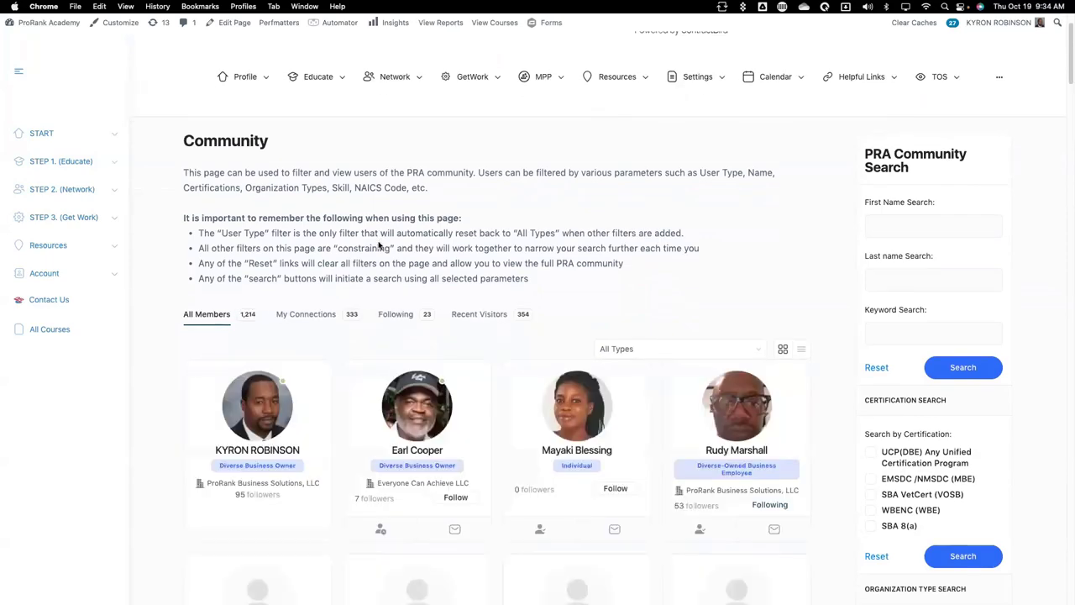
scroll(380, 243, down, 2)
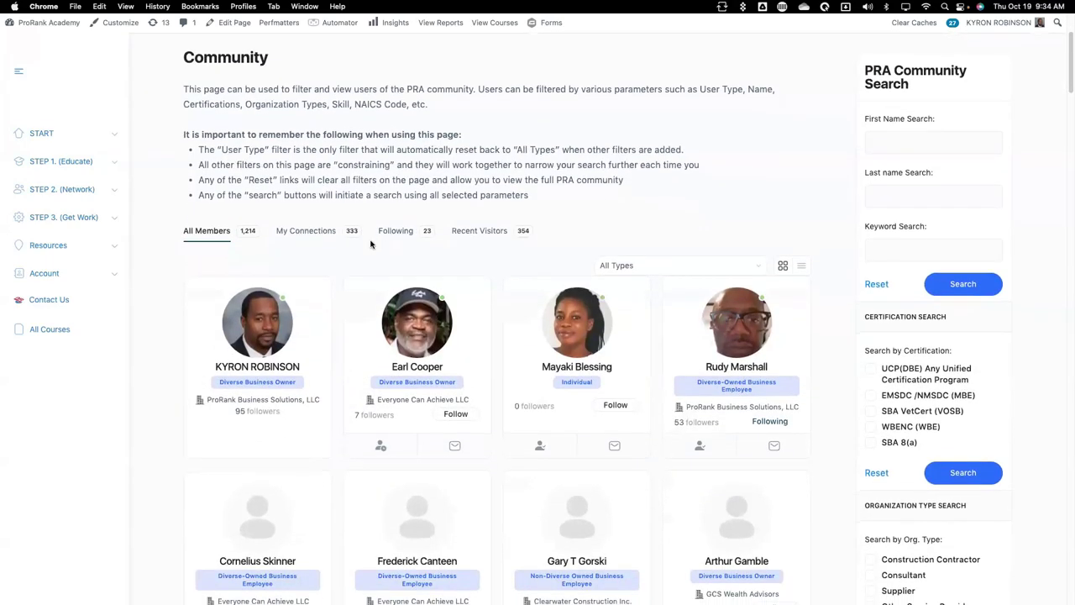
scroll(371, 243, down, 2)
scroll(371, 243, down, 5)
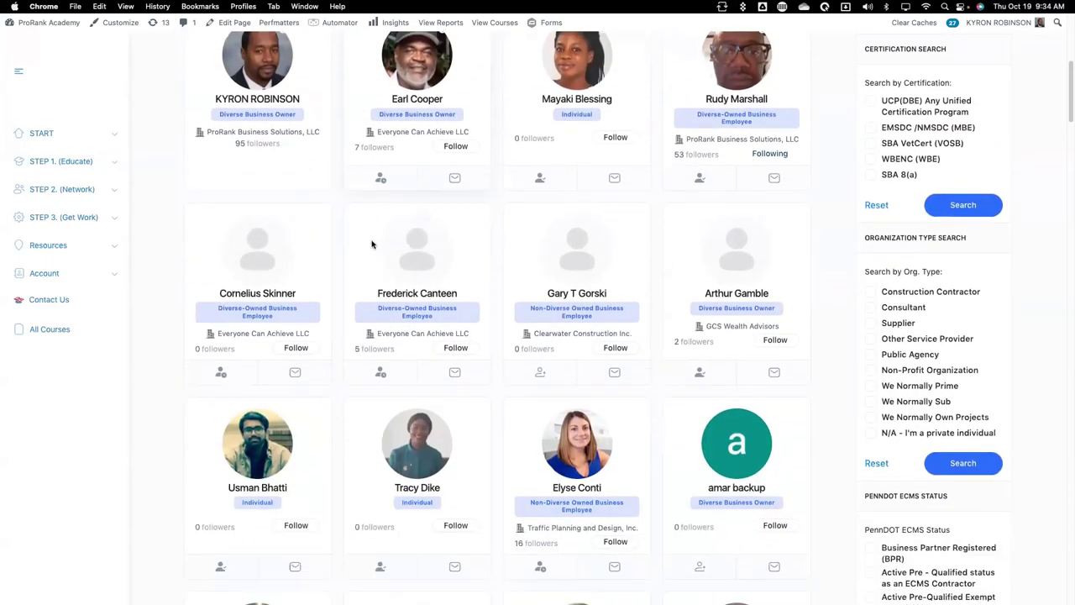
scroll(372, 244, down, 4)
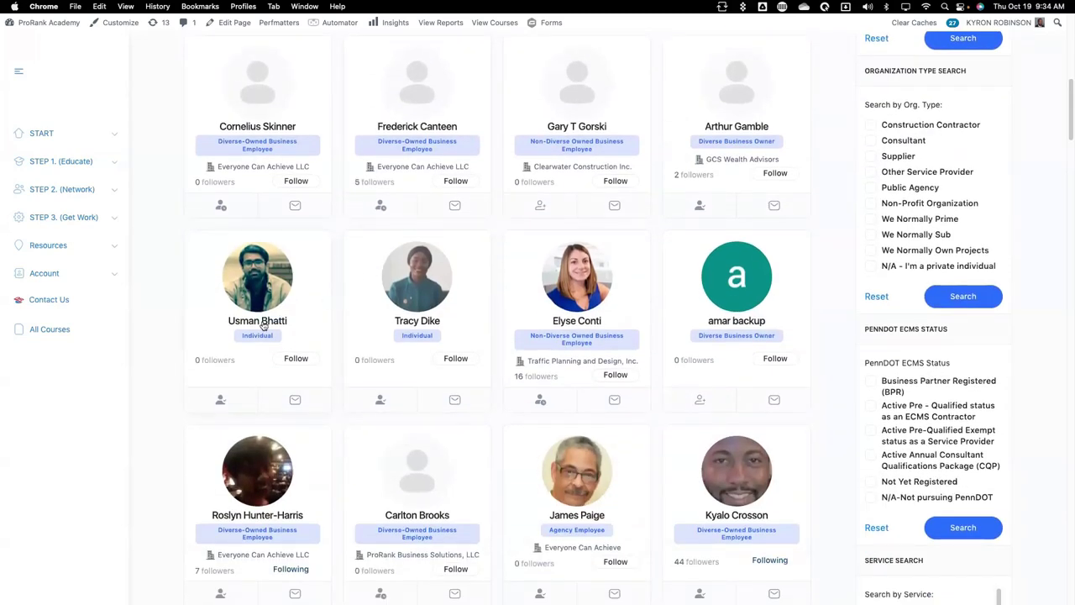
scroll(264, 327, down, 1)
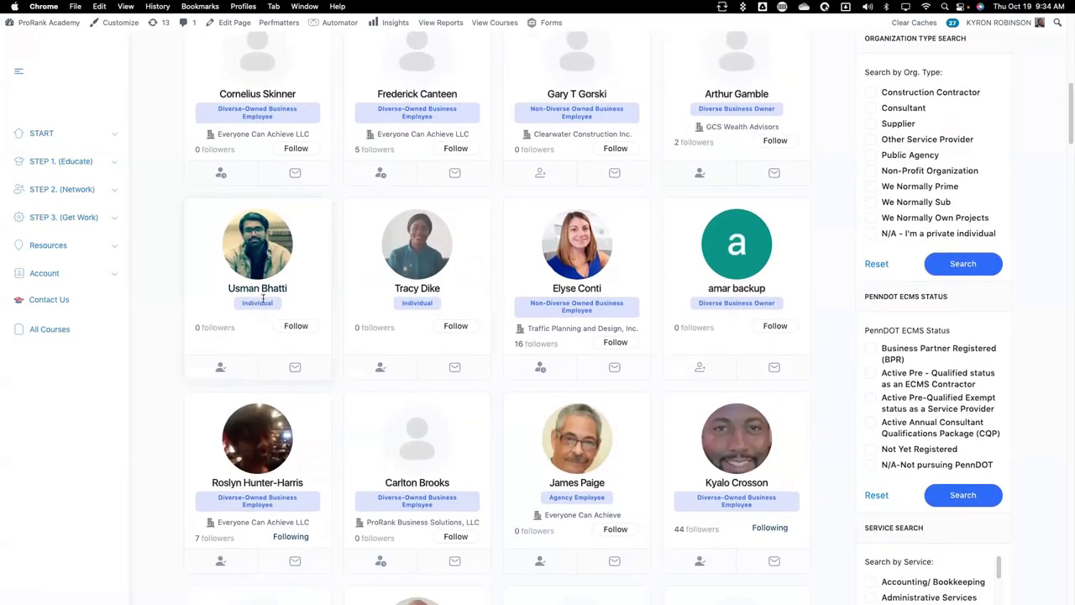
click(259, 292)
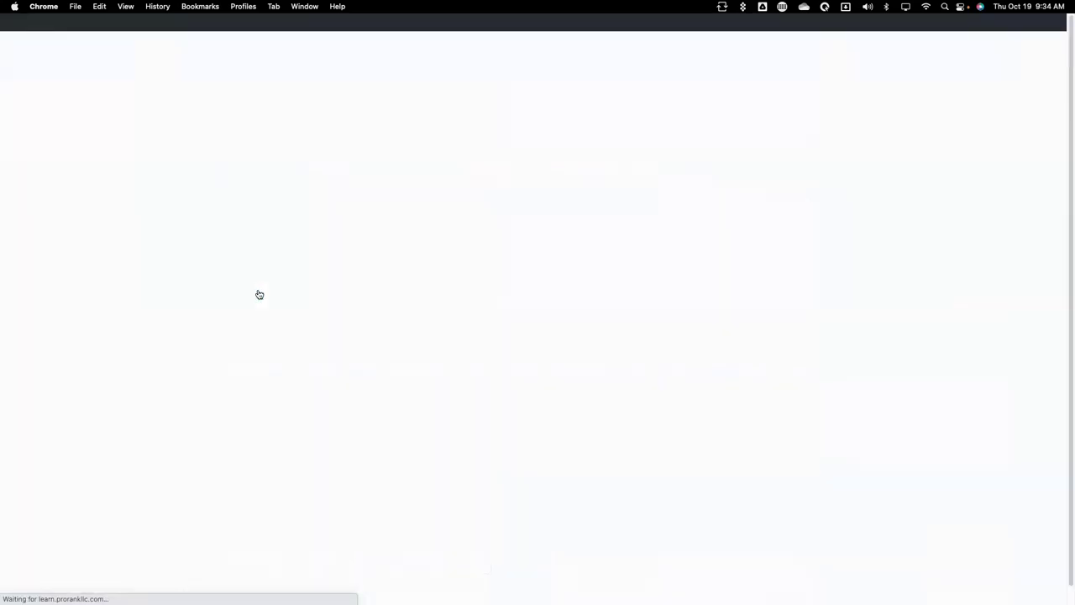
scroll(259, 297, down, 3)
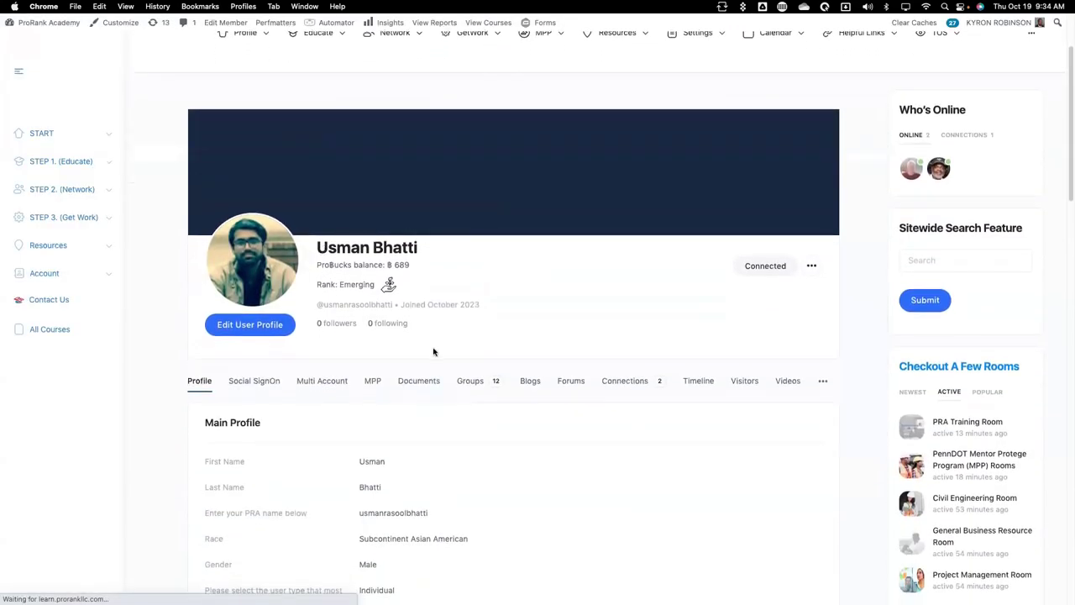
Copy the member's PRA name value from their Main Profile
scroll(435, 353, down, 7)
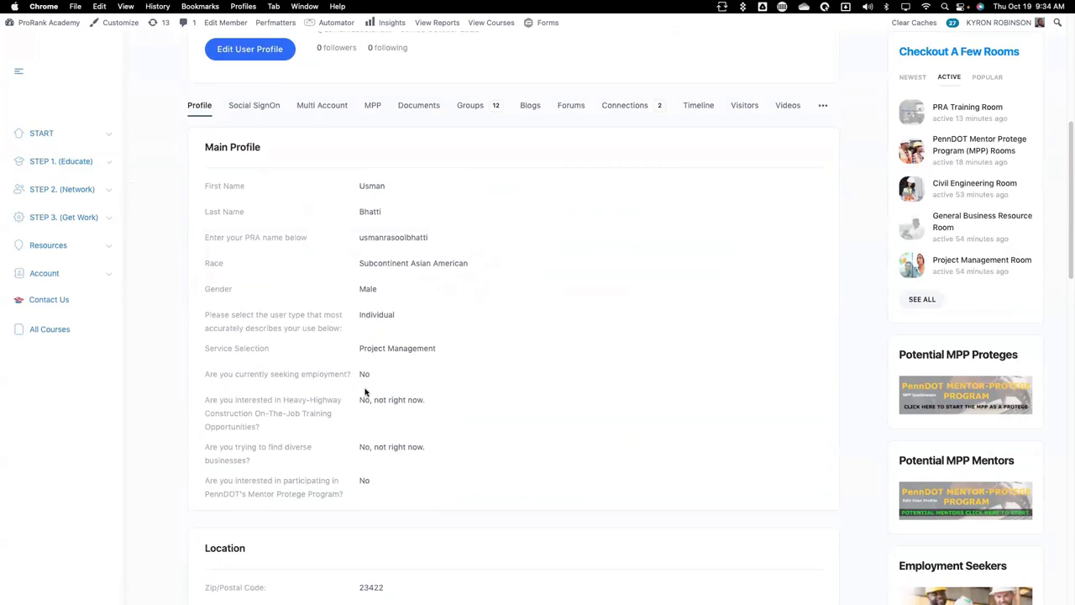
scroll(367, 391, down, 3)
scroll(367, 392, up, 2)
scroll(366, 389, up, 2)
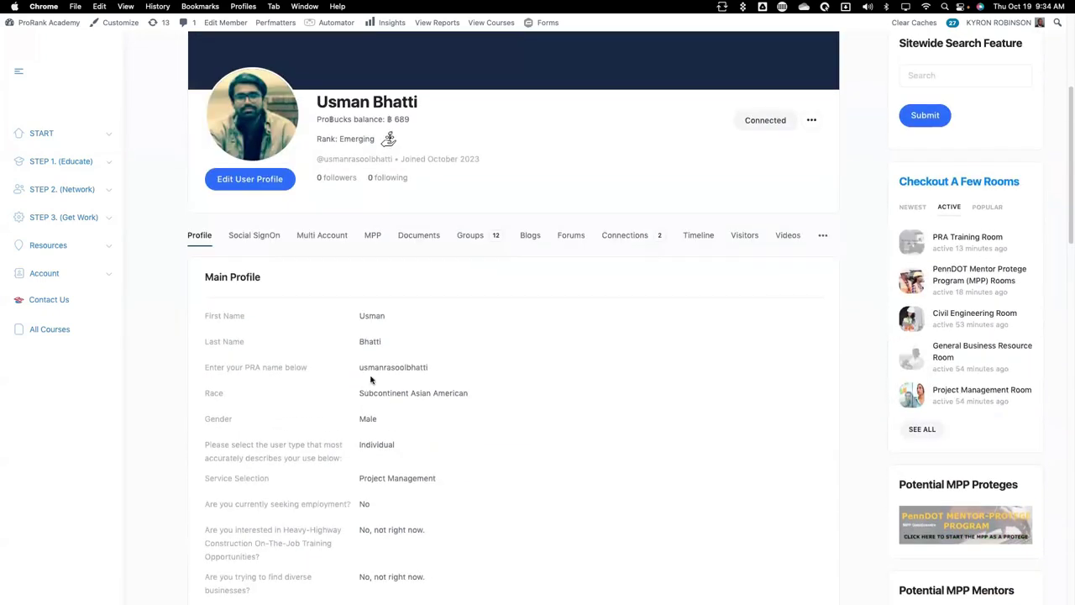
scroll(343, 307, down, 3)
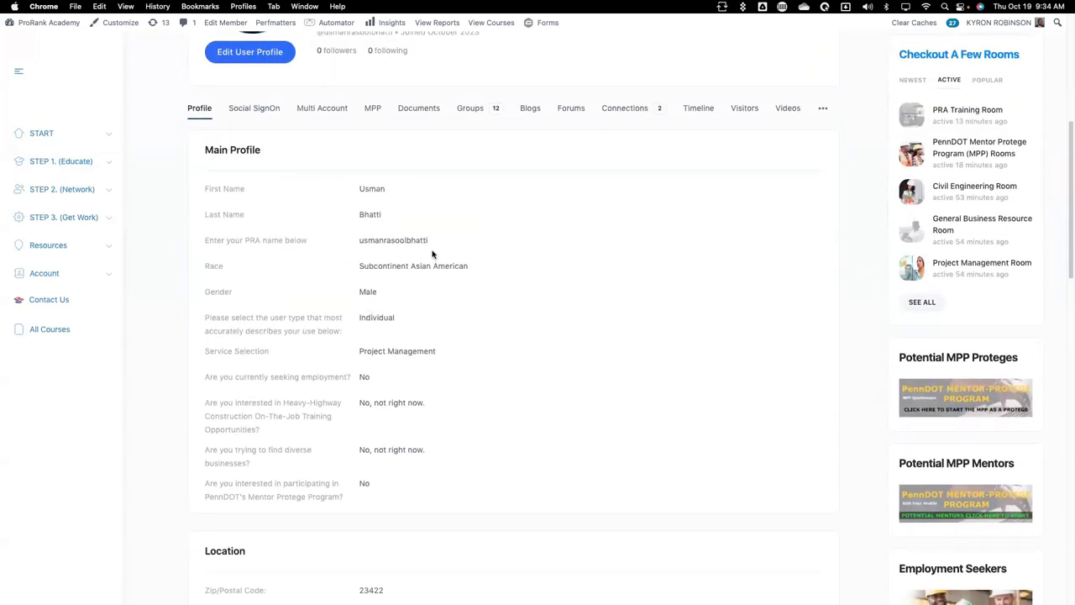
drag(430, 240, 357, 241)
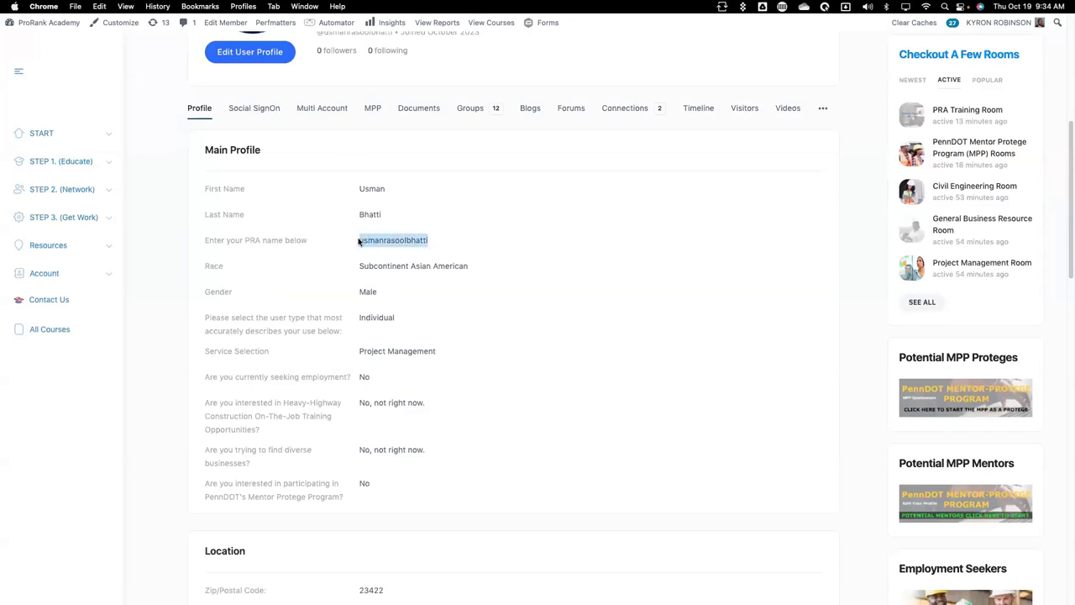
right_click(359, 241)
click(372, 264)
scroll(375, 266, up, 1)
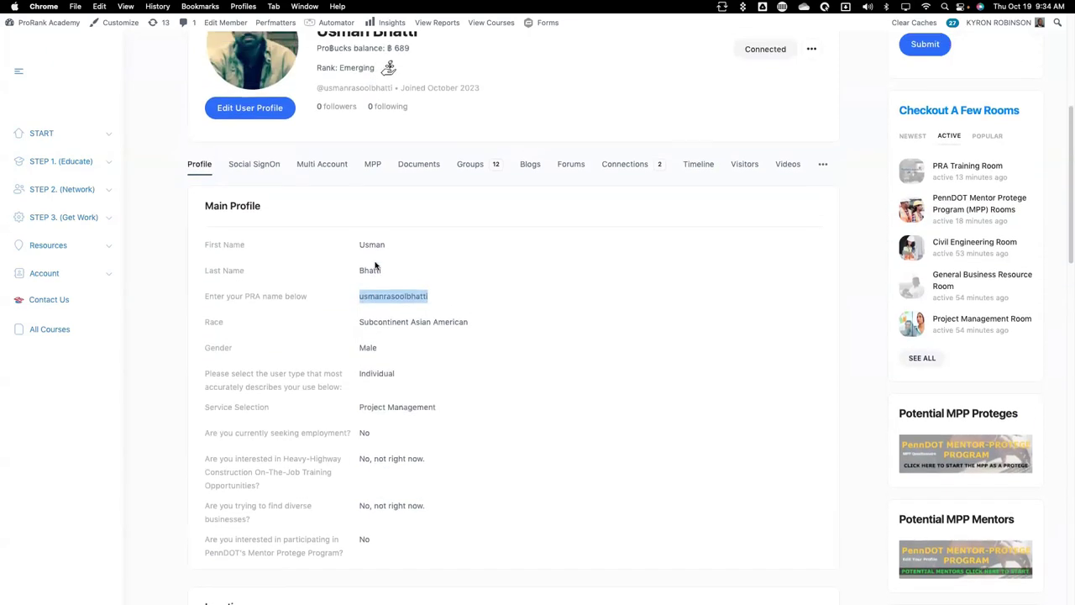
scroll(374, 265, up, 5)
Return to the owner's own profile through Profile > My Profile
mouse_move(250, 133)
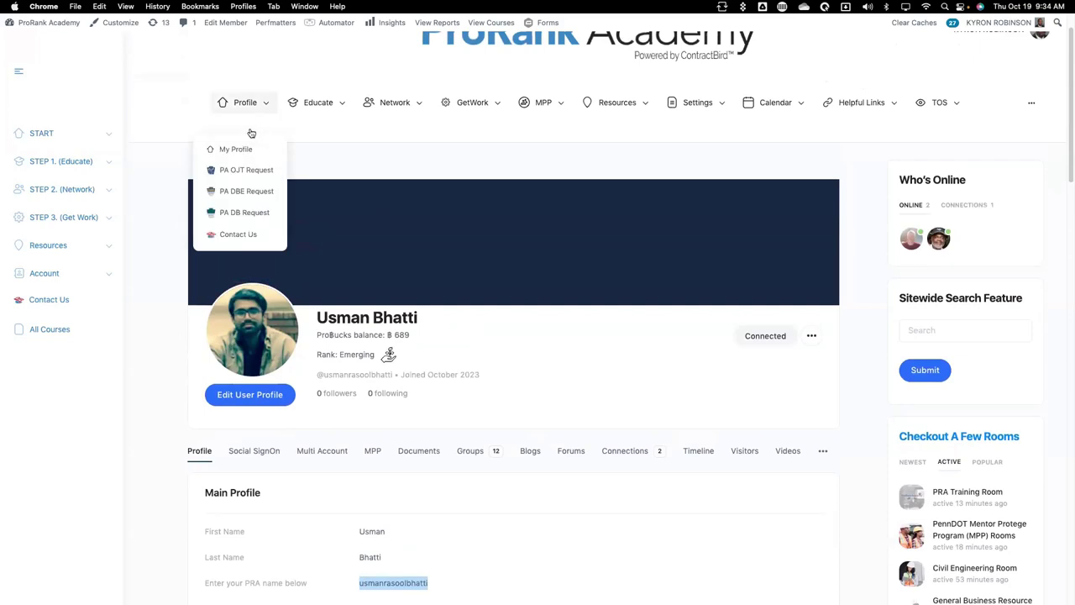
click(247, 153)
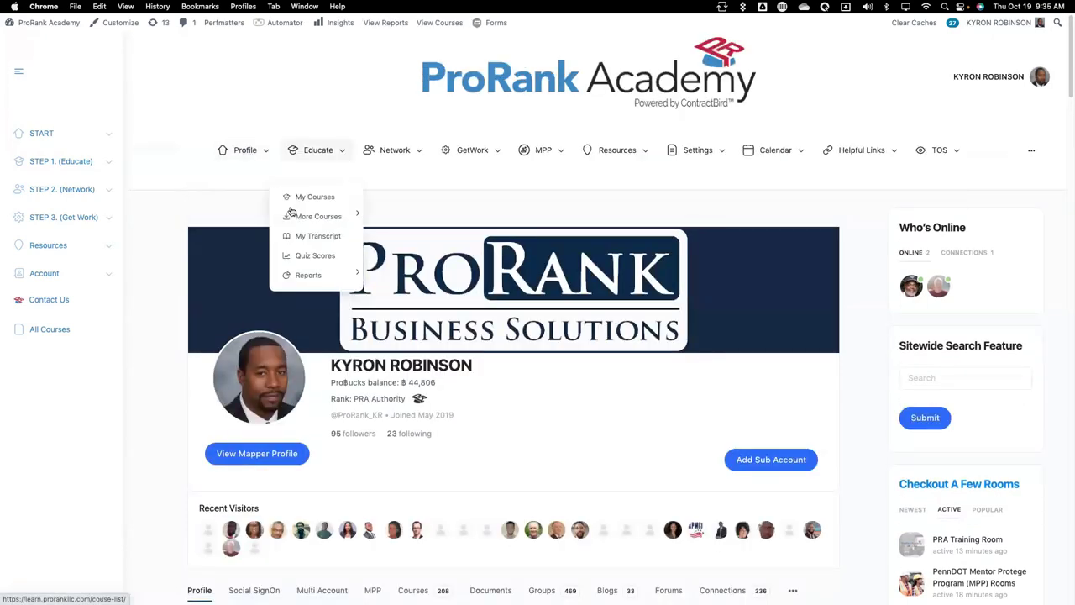
scroll(363, 391, down, 1)
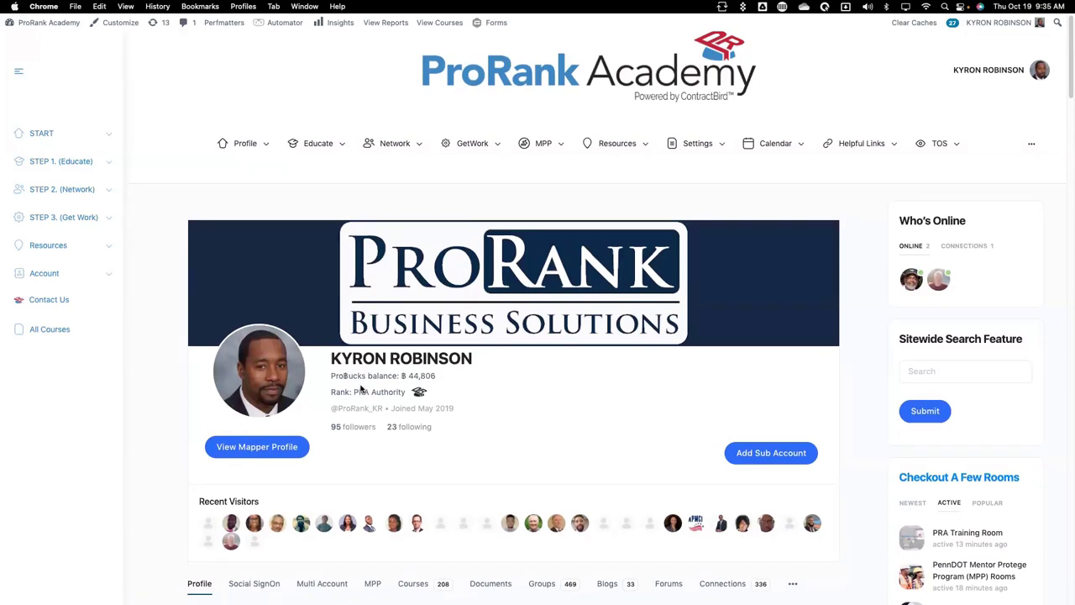
scroll(444, 408, down, 5)
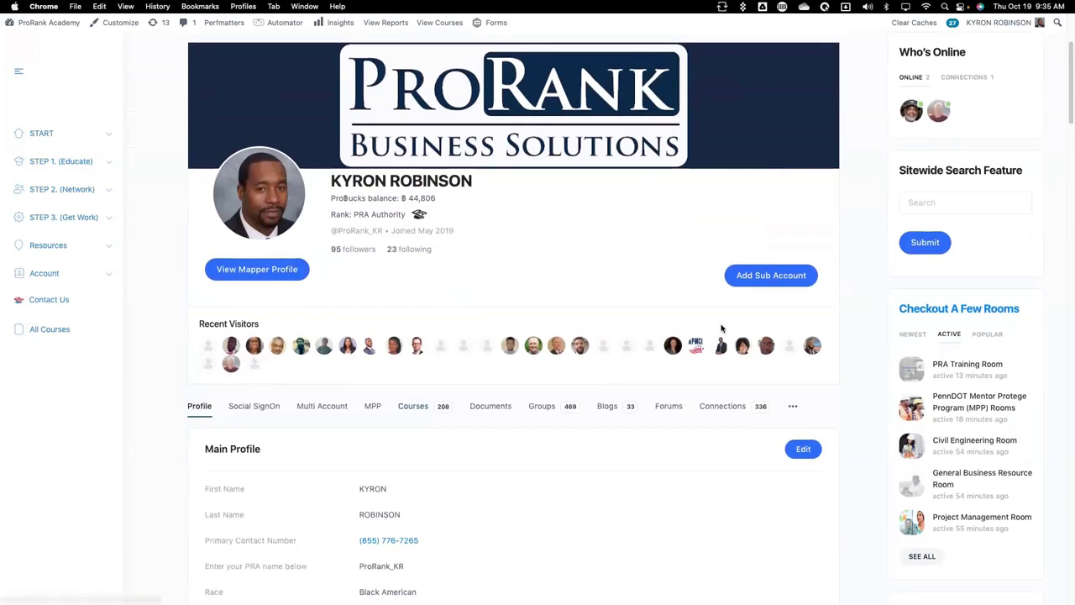
Open the Multi Account panel's Add Sub Account form
click(763, 277)
scroll(651, 314, down, 5)
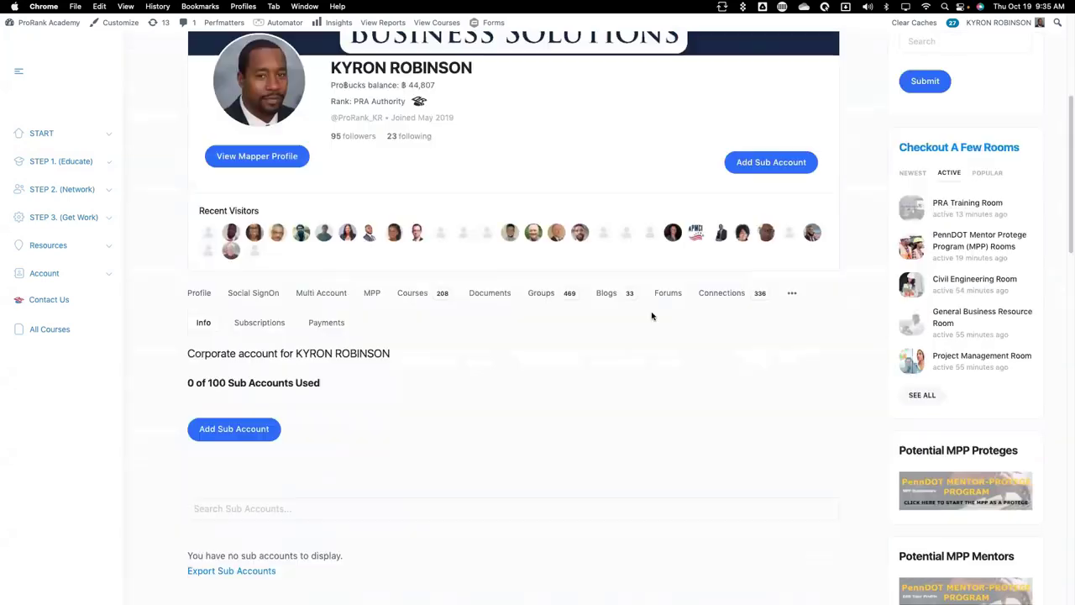
click(259, 345)
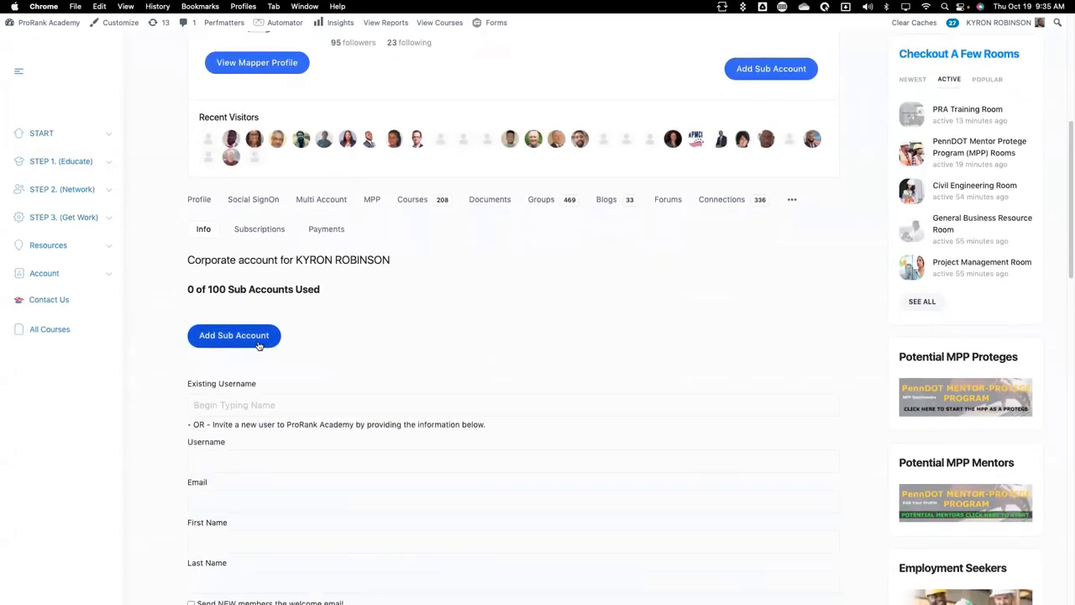
scroll(260, 344, down, 2)
Paste the copied member username into Existing Username and accept the autofill suggestion
click(221, 311)
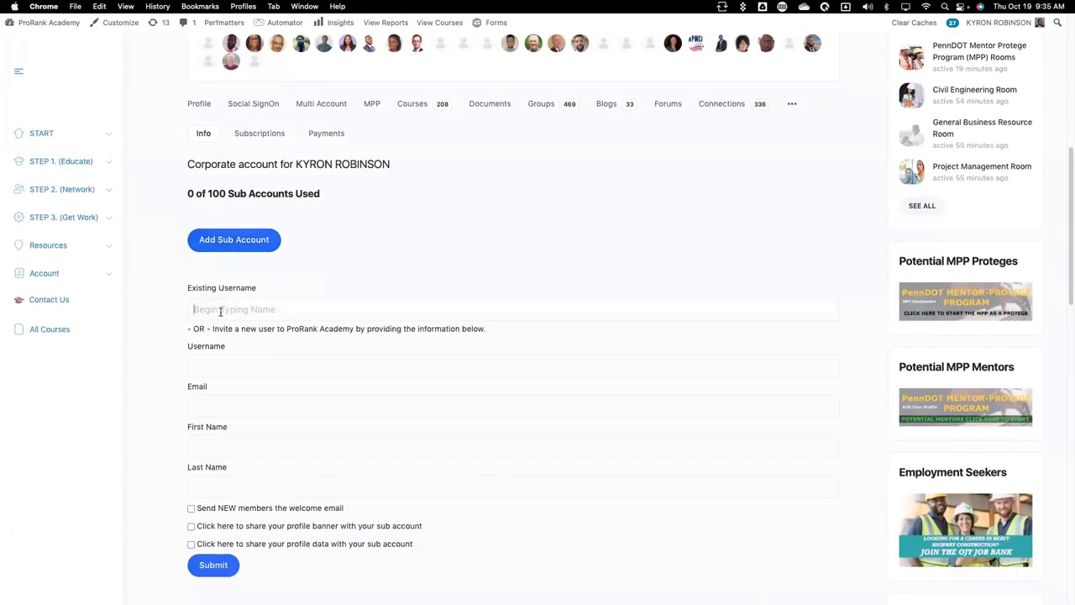
right_click(219, 311)
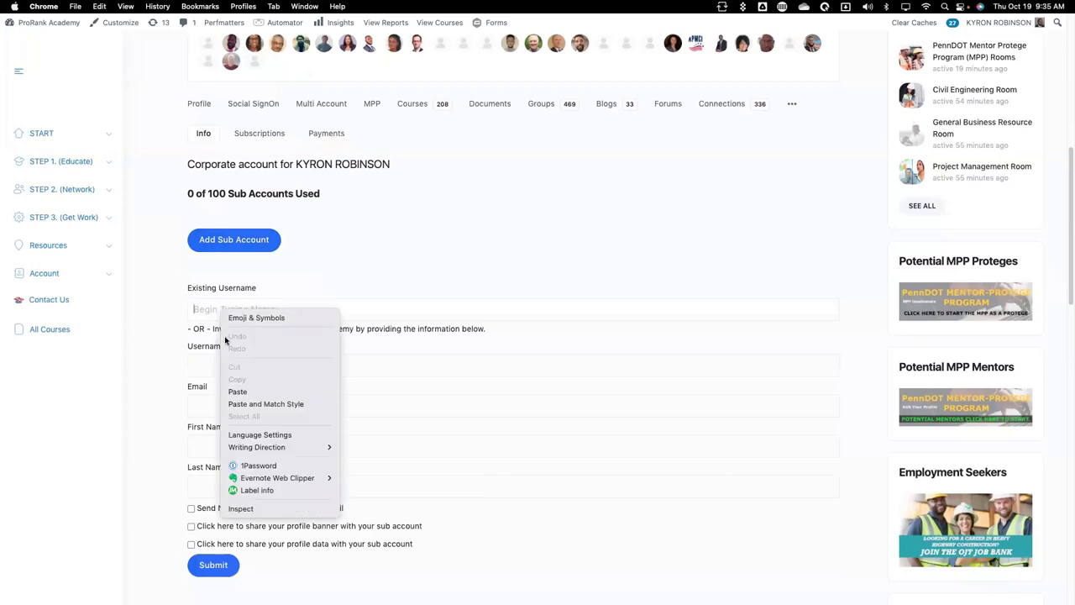
click(237, 388)
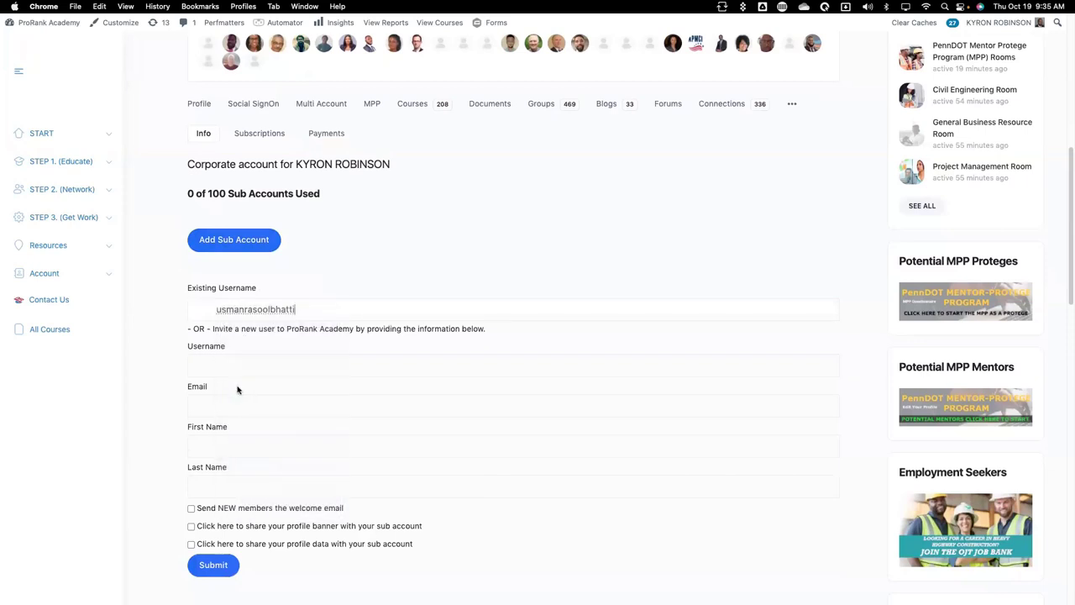
triple_click(216, 309)
key(super+v)
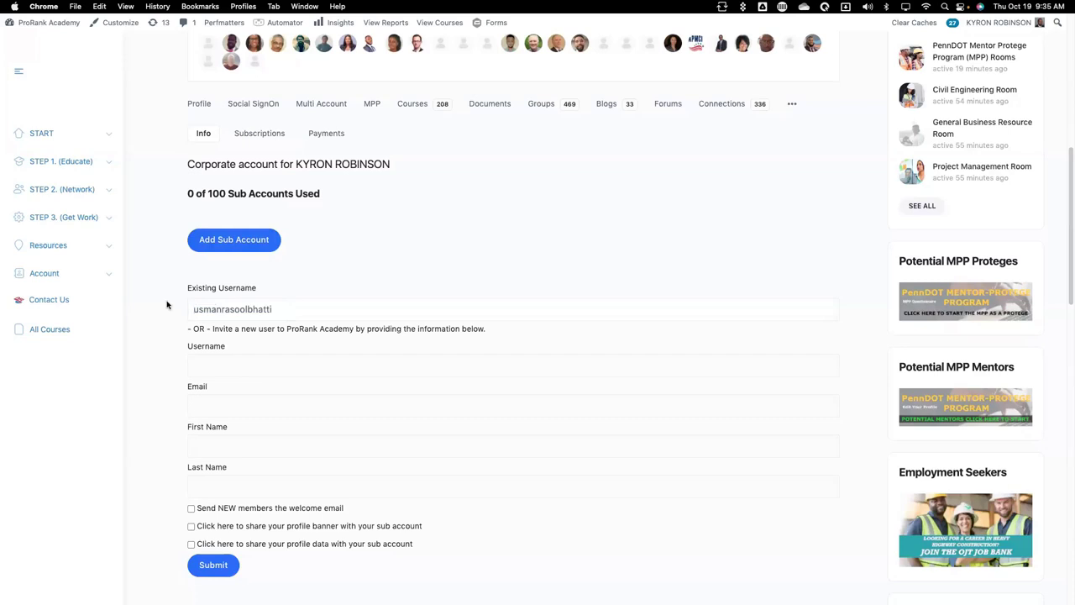
click(309, 315)
scroll(309, 318, down, 3)
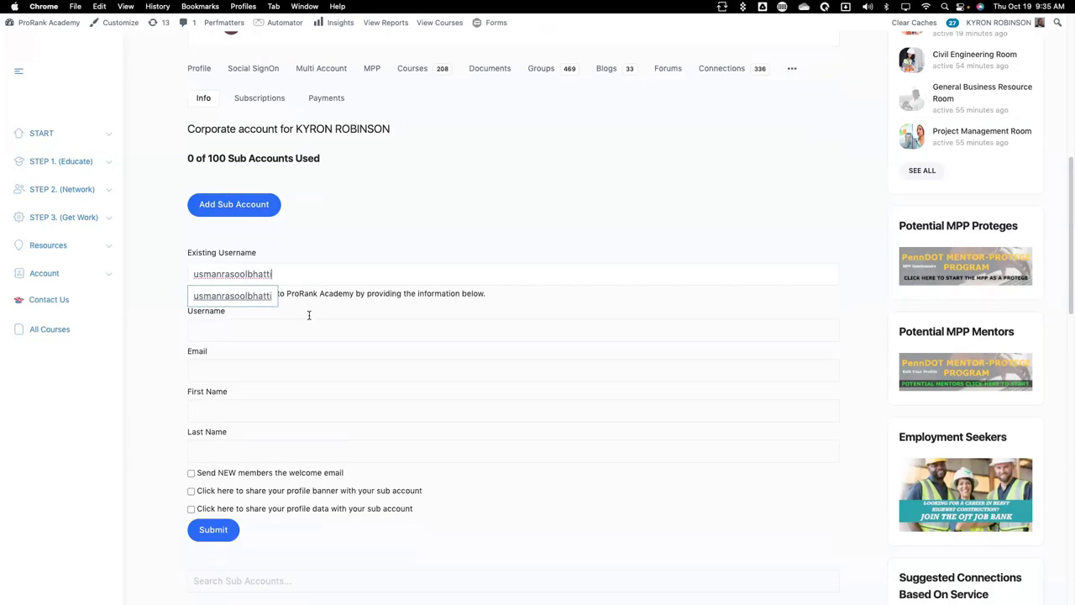
scroll(308, 320, down, 2)
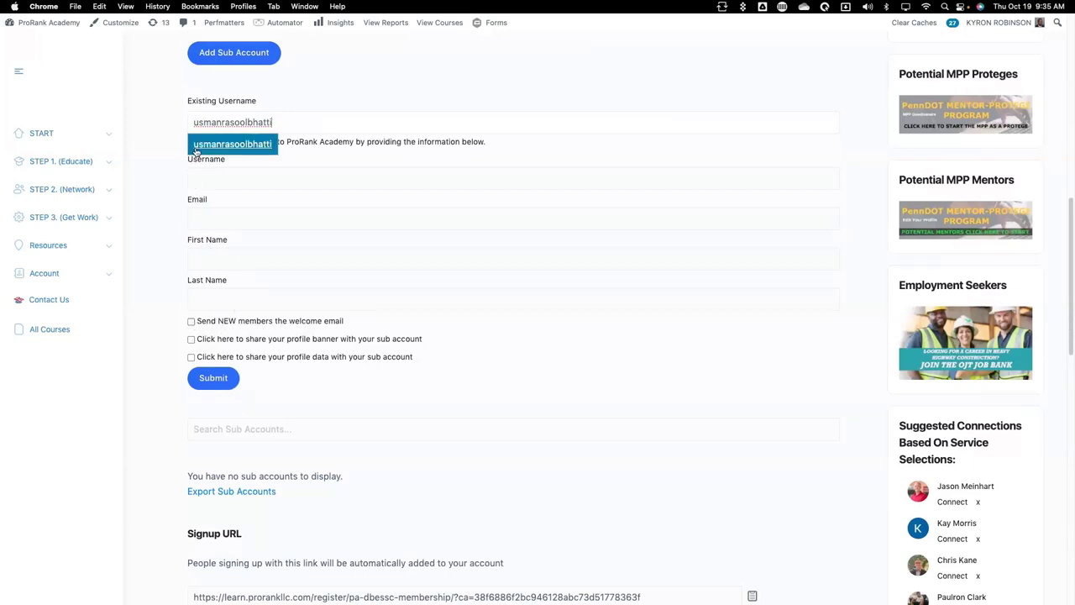
click(232, 145)
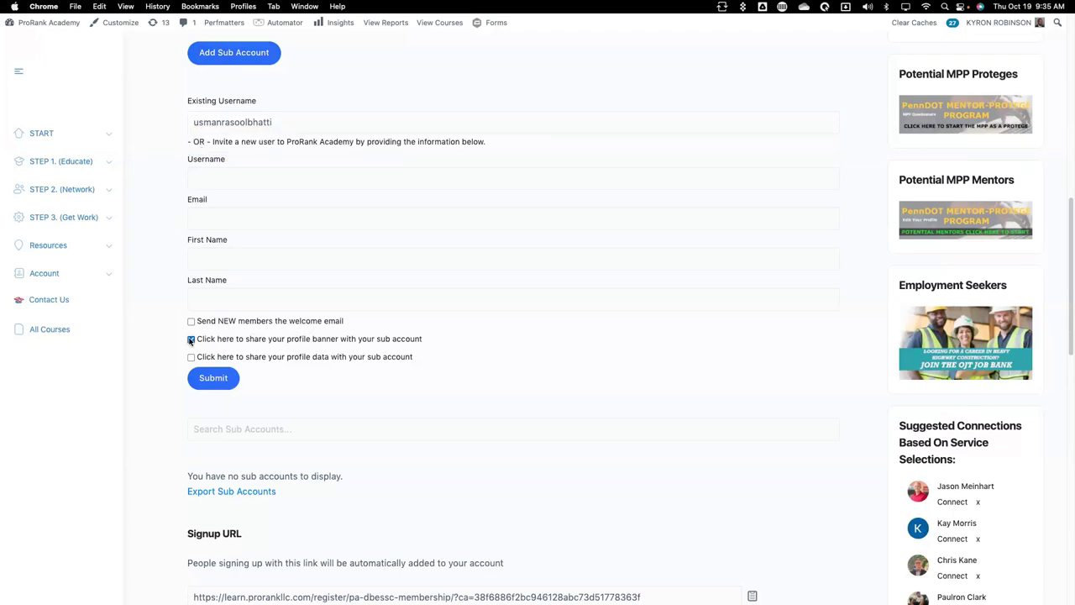
Enable sharing profile data with the new sub account
scroll(344, 347, down, 1)
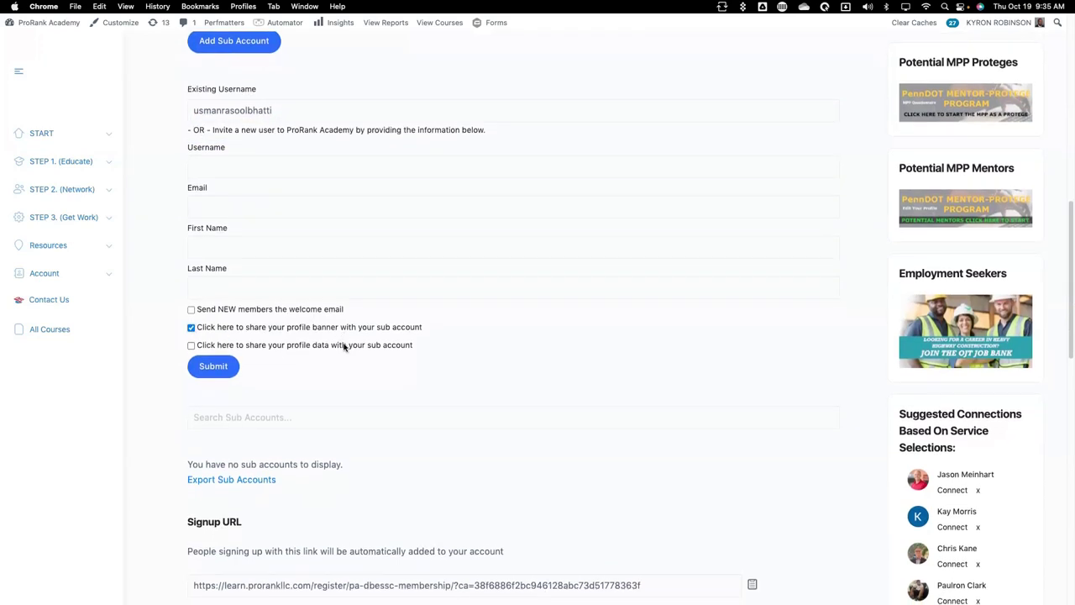
click(191, 345)
scroll(202, 370, up, 1)
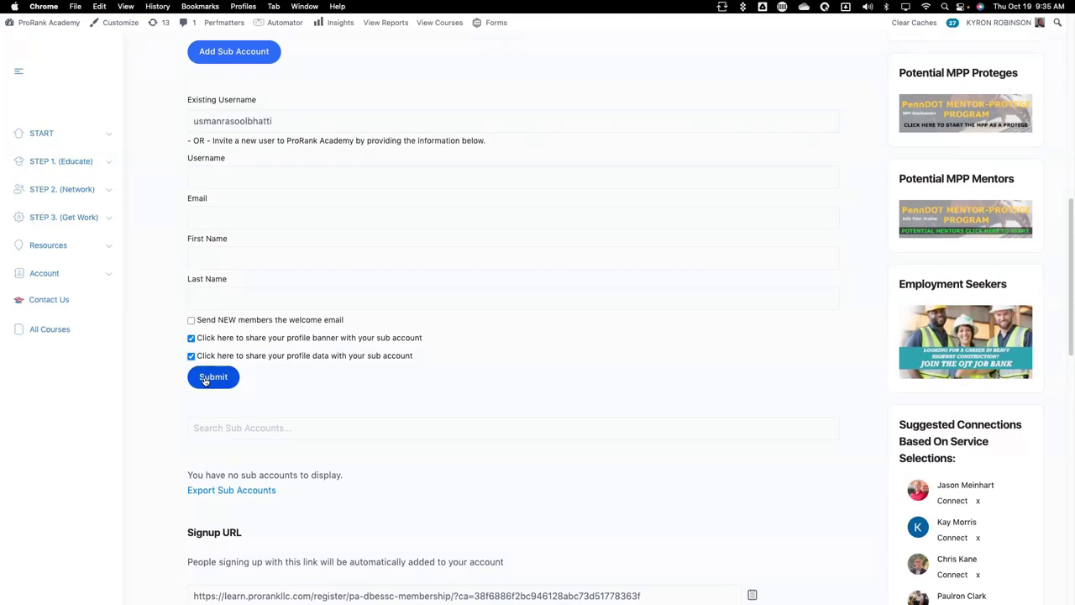
scroll(204, 379, up, 3)
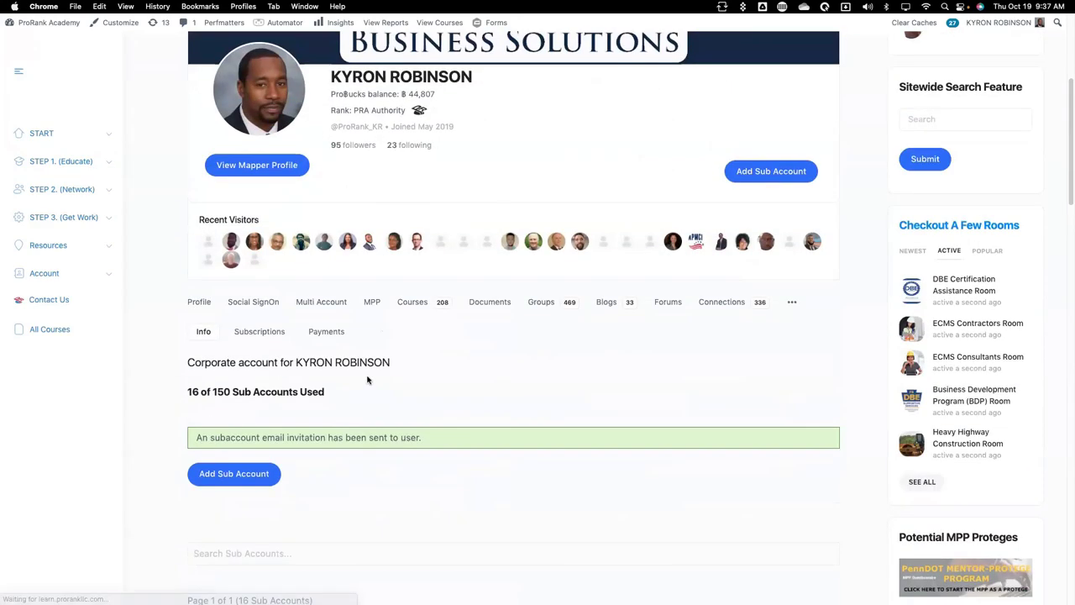
scroll(367, 379, down, 3)
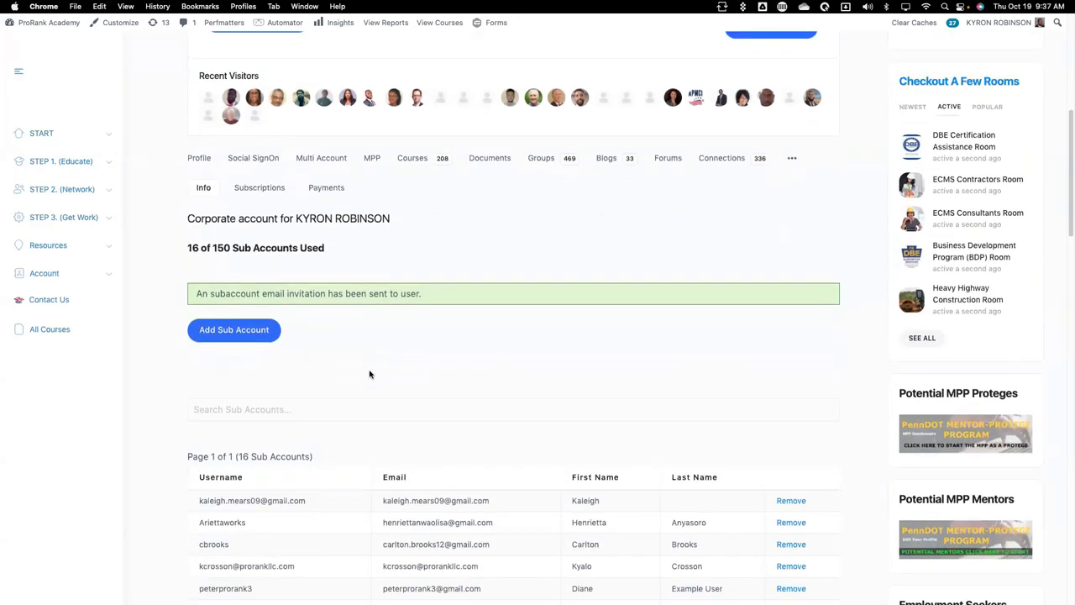
Open the PA OJT Request page from the Profile menu
scroll(327, 352, up, 3)
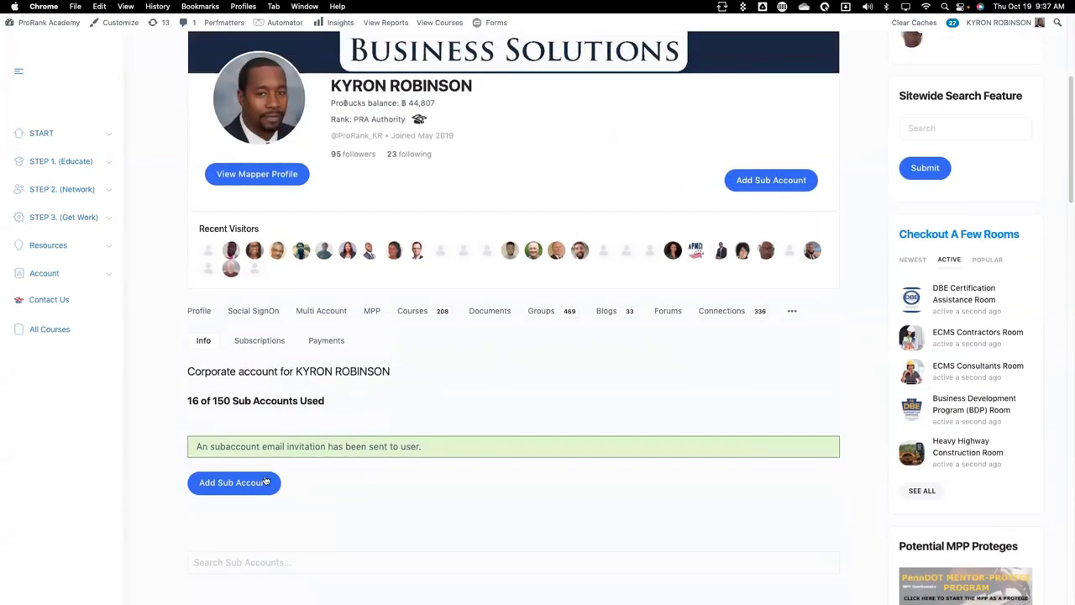
scroll(333, 429, up, 5)
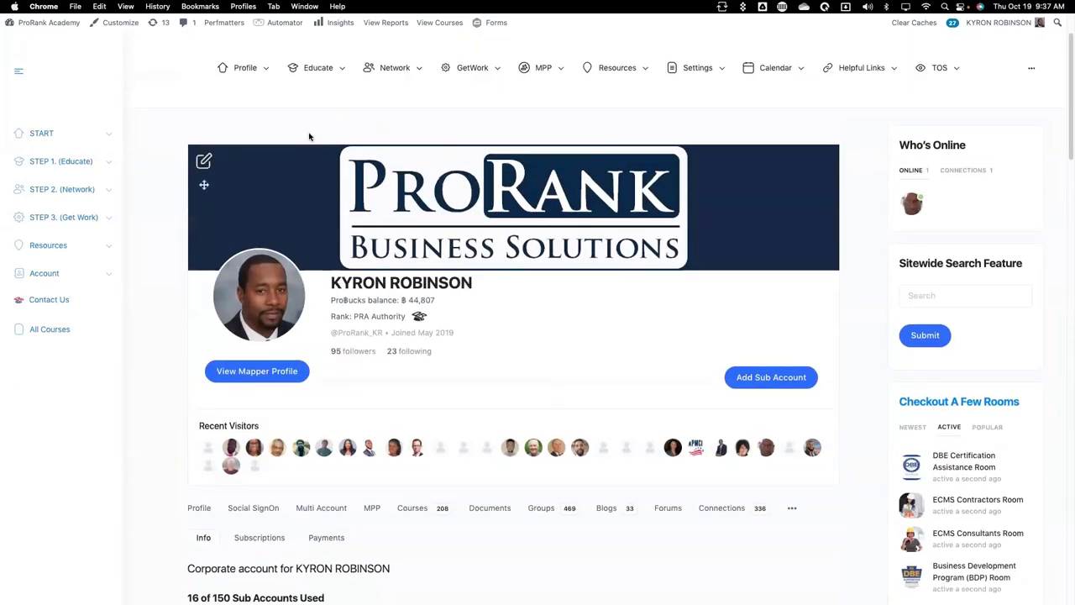
mouse_move(245, 69)
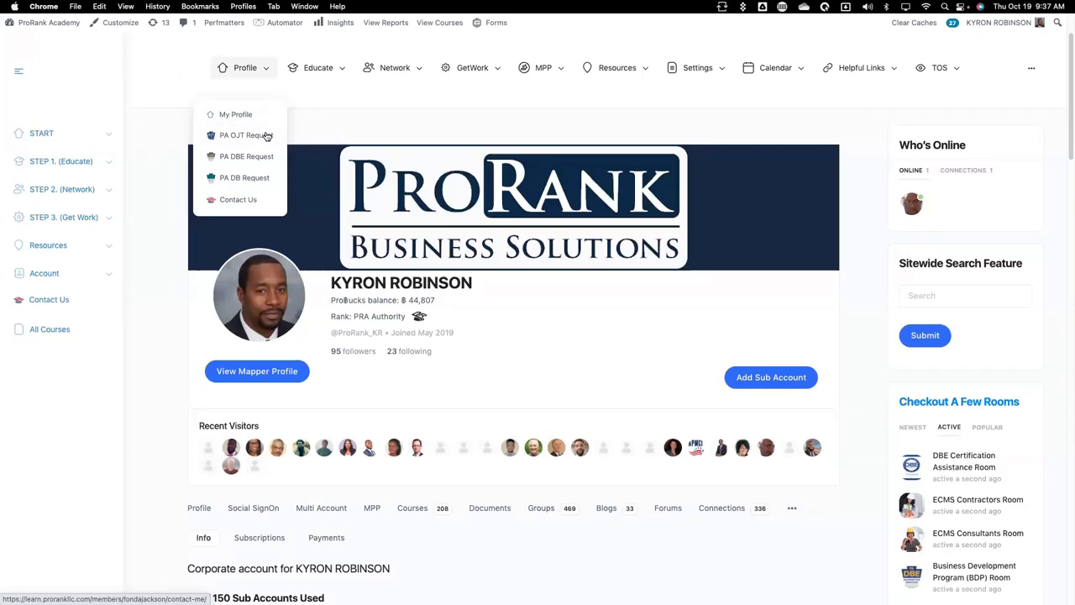
click(267, 136)
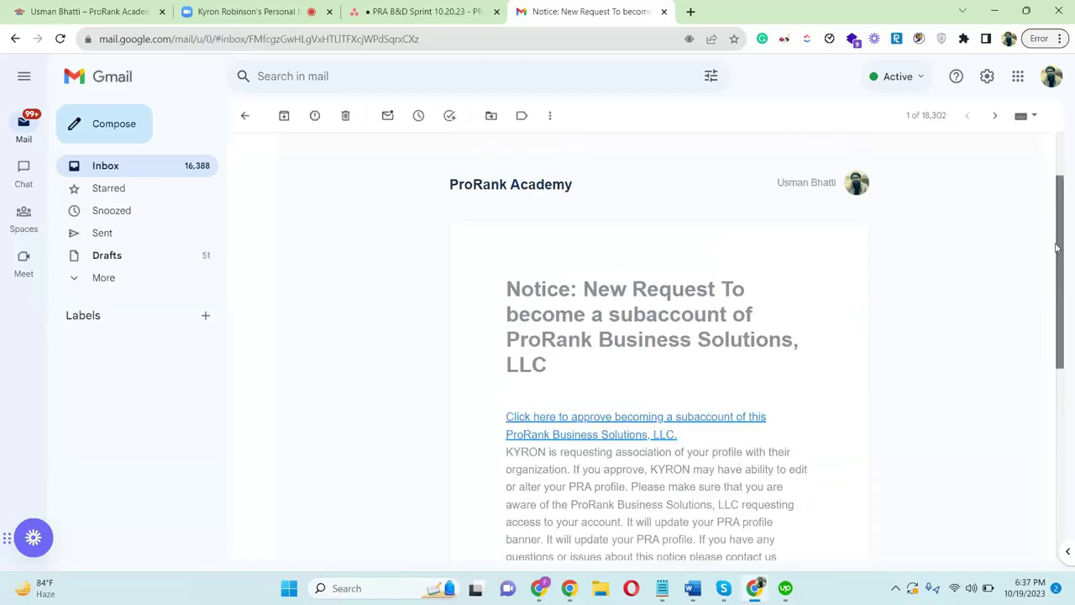
mouse_move(1057, 248)
mouse_down()
mouse_move(1050, 208)
mouse_move(1059, 396)
mouse_move(1058, 320)
mouse_up()
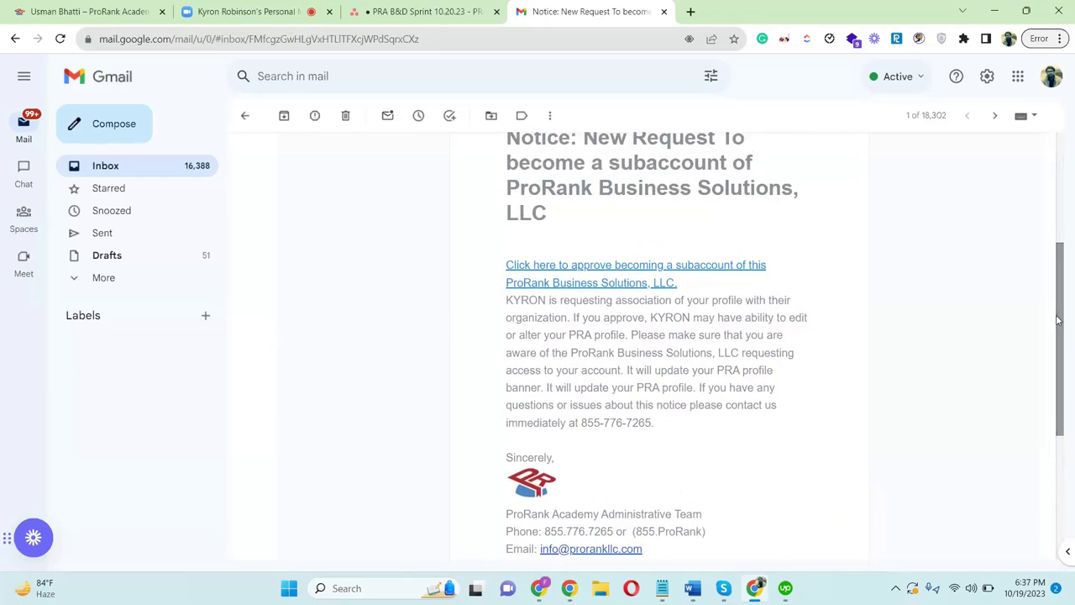
Approve becoming a subaccount using the email's approval link
click(585, 278)
scroll(537, 310, down, 4)
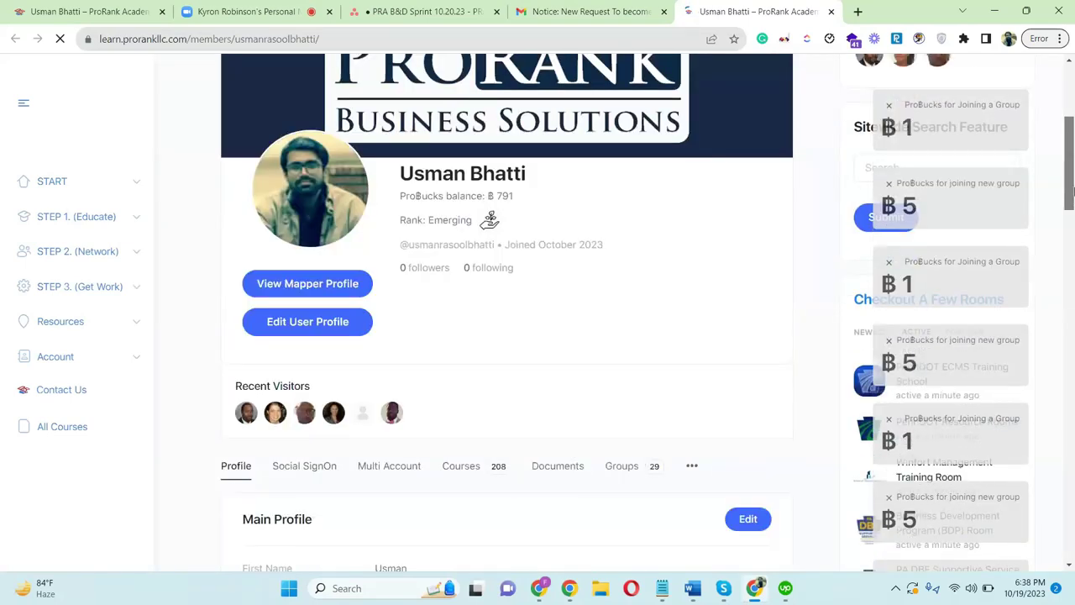
Scroll the member profile to For Admins and open View Capabilities Statement
drag(1072, 192, 1072, 264)
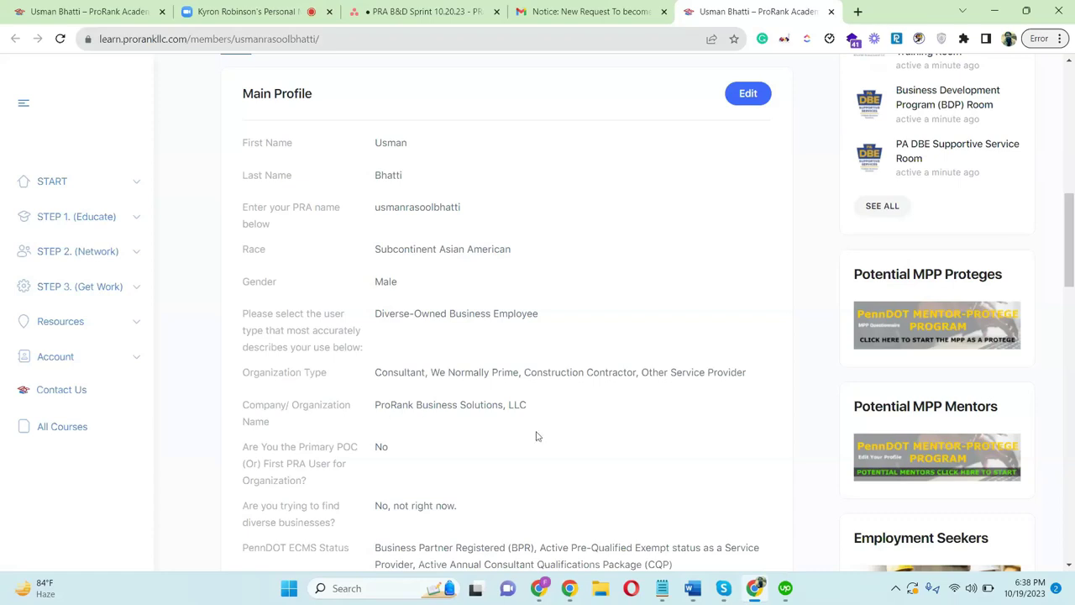
drag(1068, 235, 1072, 270)
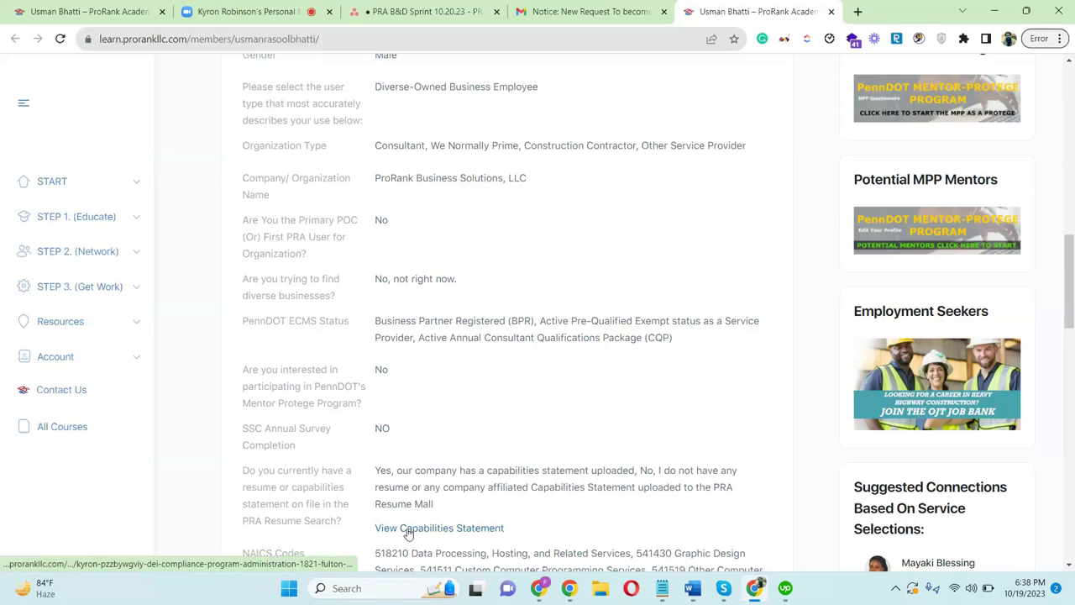
click(409, 529)
Confirm subaccount status Yes on the profile, then view the company's Capabilities Statement
click(669, 9)
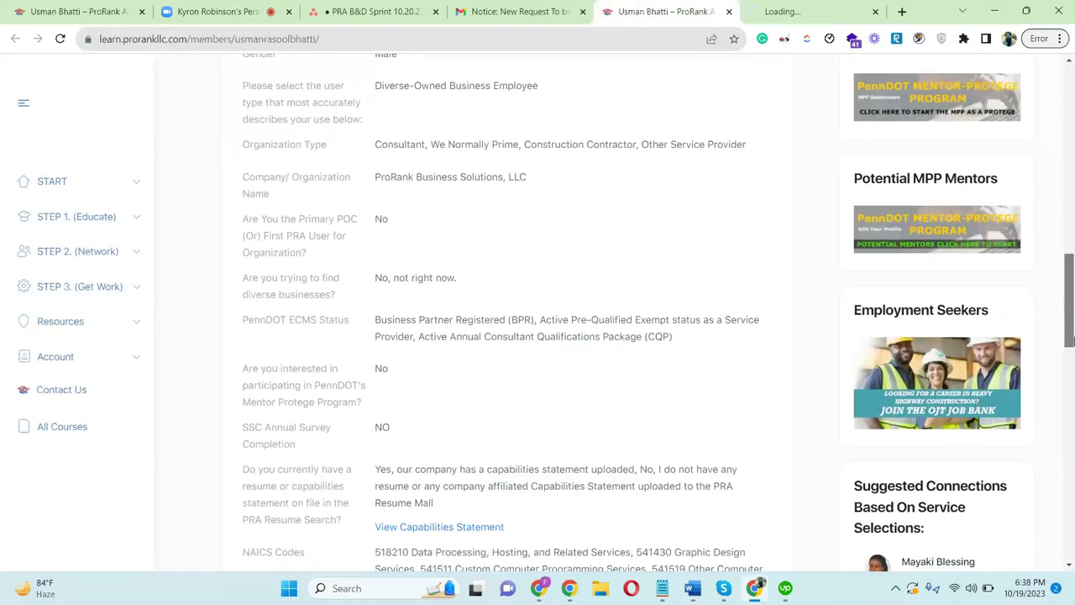
drag(1071, 339, 1072, 389)
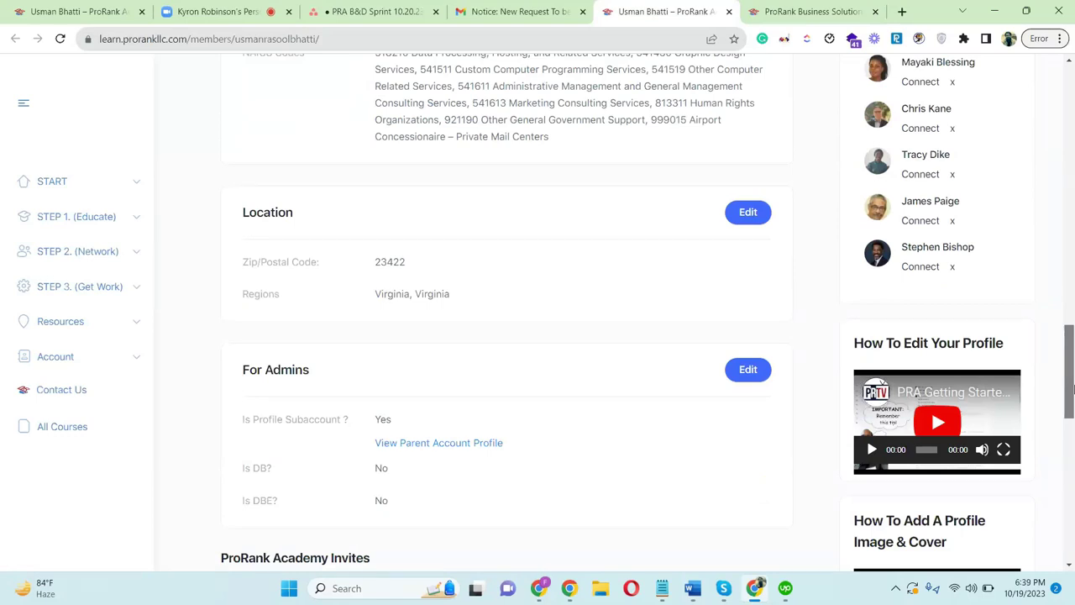
drag(1073, 392, 1072, 307)
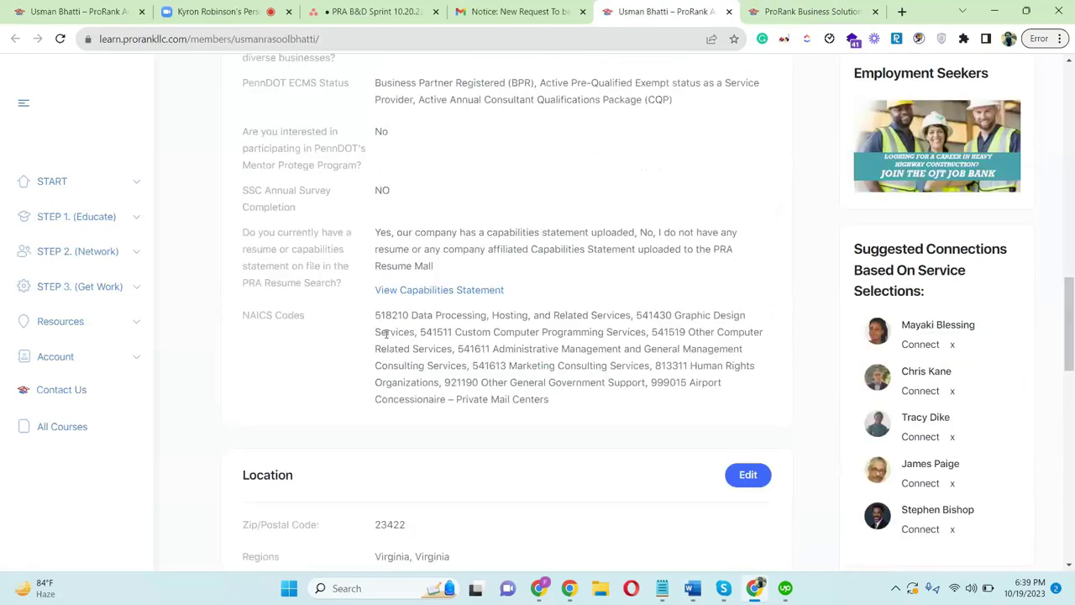
click(823, 10)
drag(1073, 117, 1073, 160)
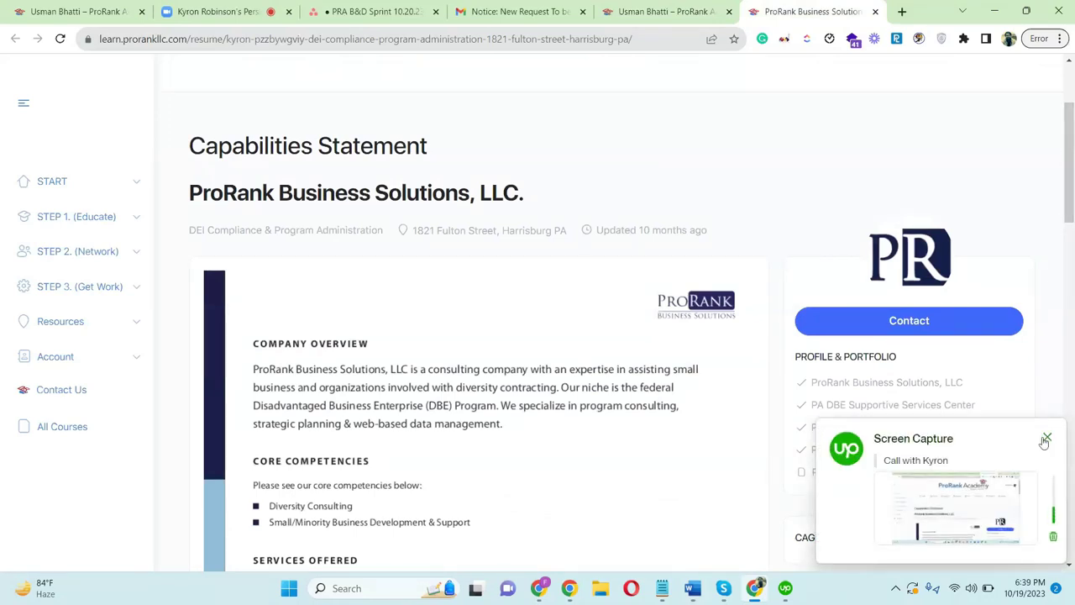
Follow the PRA PROFILE LINK on the capabilities statement to the corporate owner's ProRank Academy profile
drag(1074, 208, 1073, 441)
scroll(857, 391, up, 3)
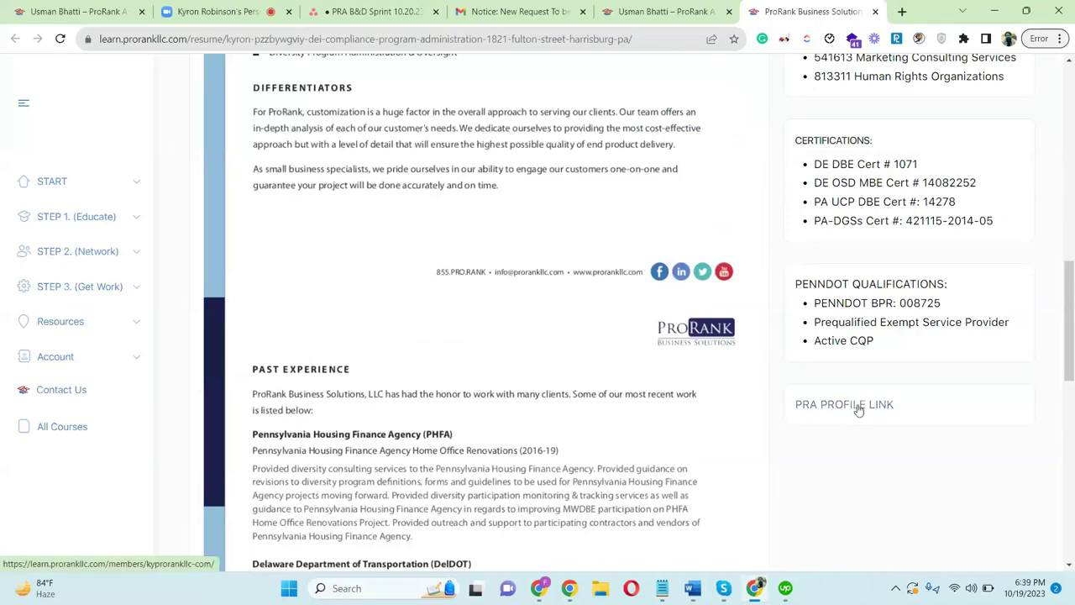
click(858, 406)
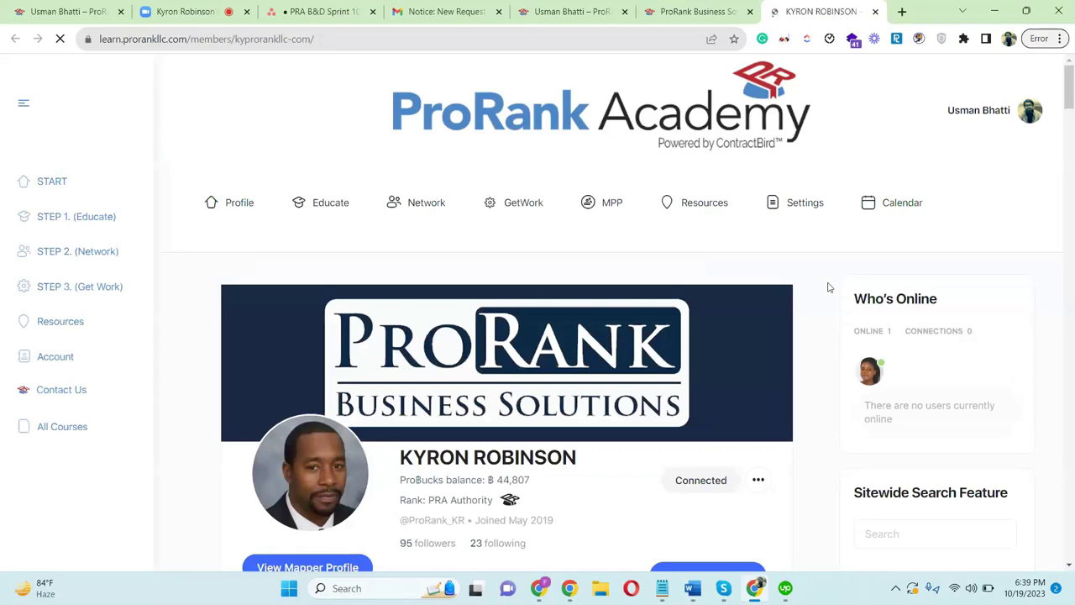
drag(1071, 106, 1071, 120)
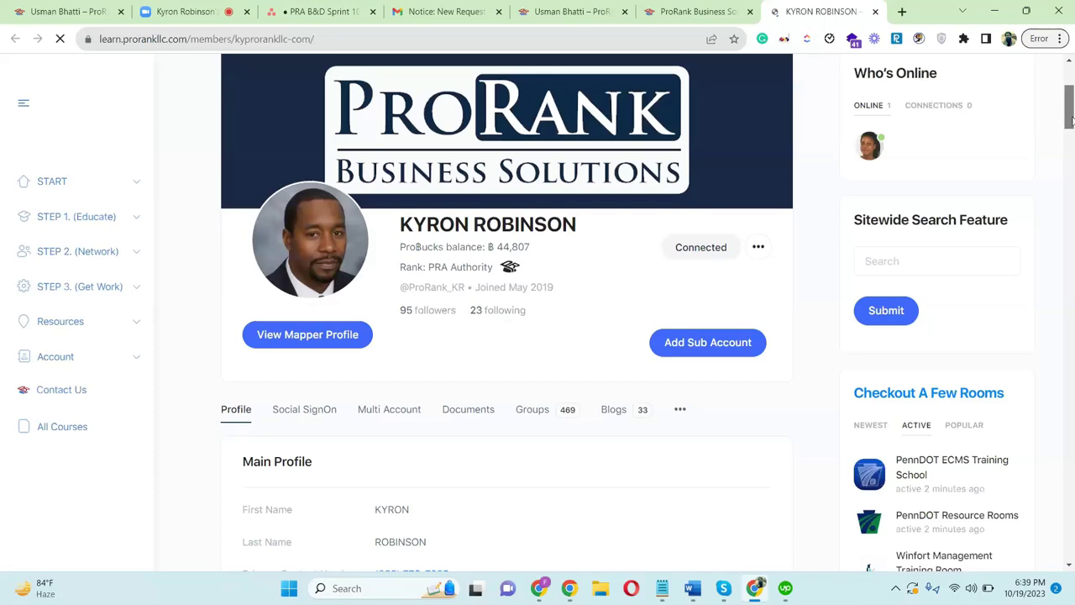
drag(1071, 120, 1008, 50)
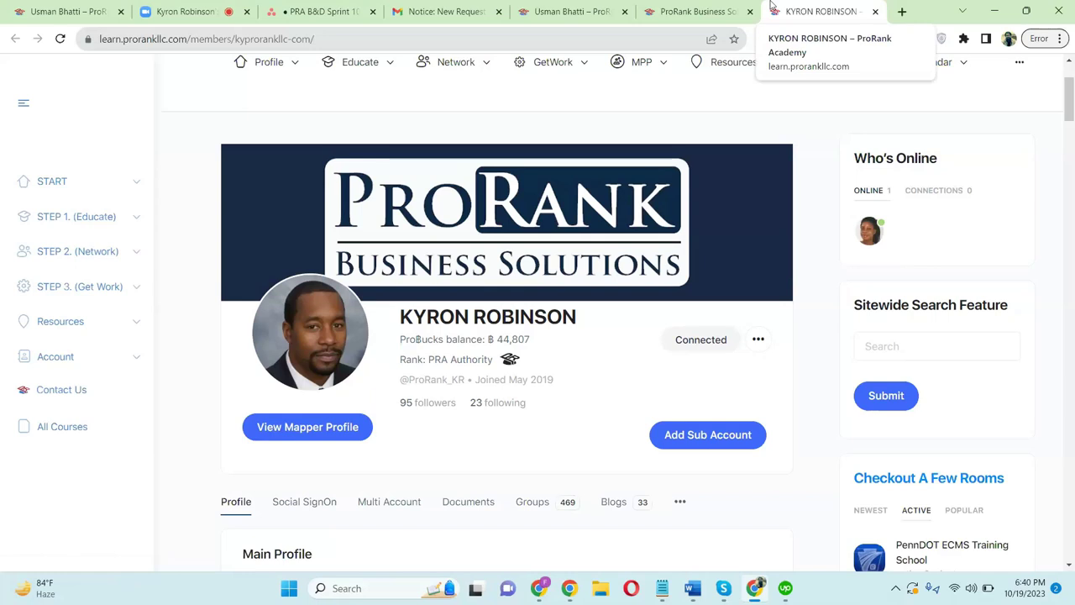